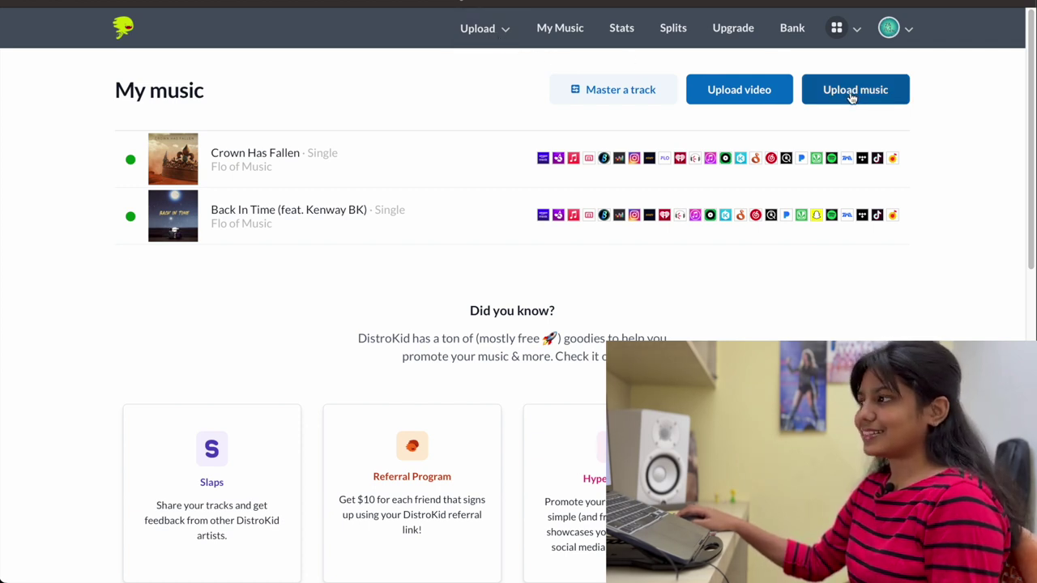
Start a new upload without YouTube Music, adding Snapchat with 100% publishing ownership confirmed
click(851, 90)
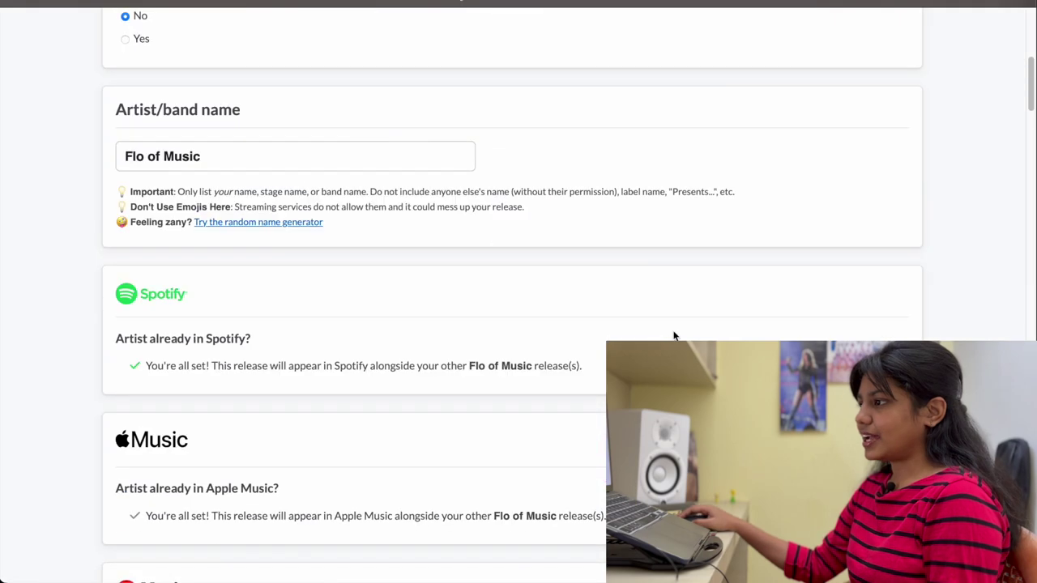
scroll(674, 336, down, 15)
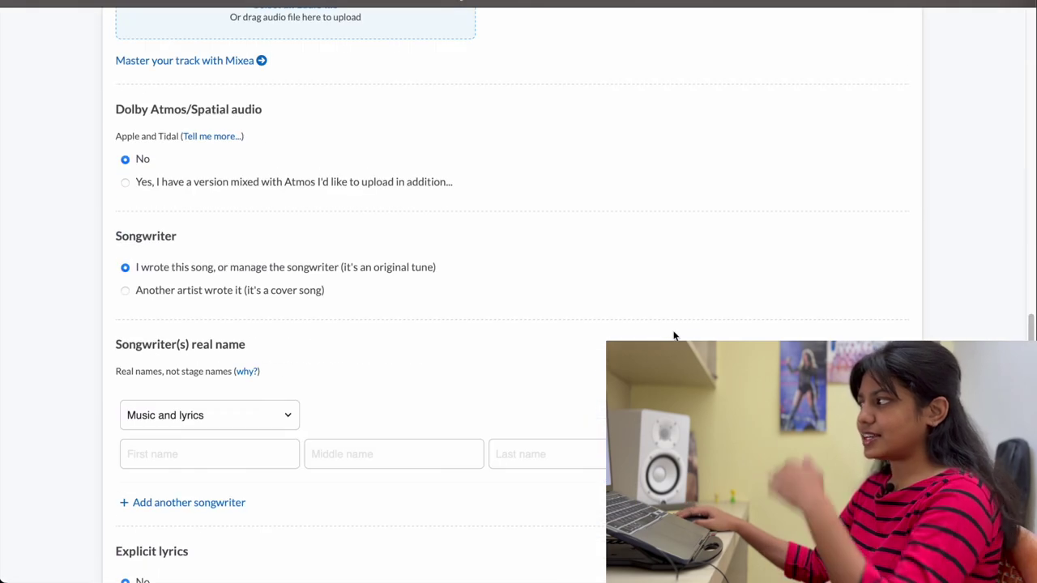
scroll(673, 332, up, 6)
scroll(673, 334, up, 10)
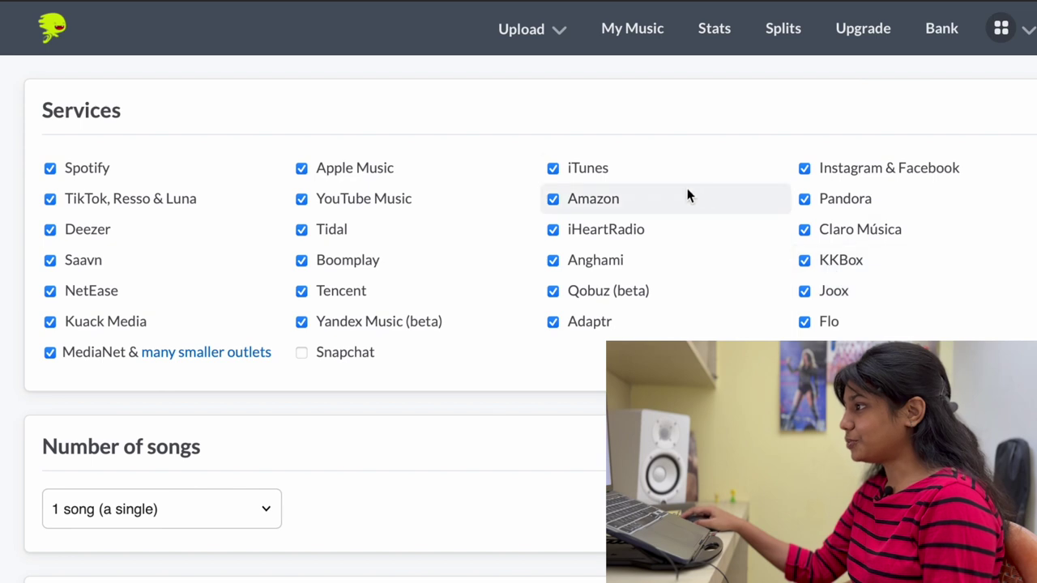
click(365, 201)
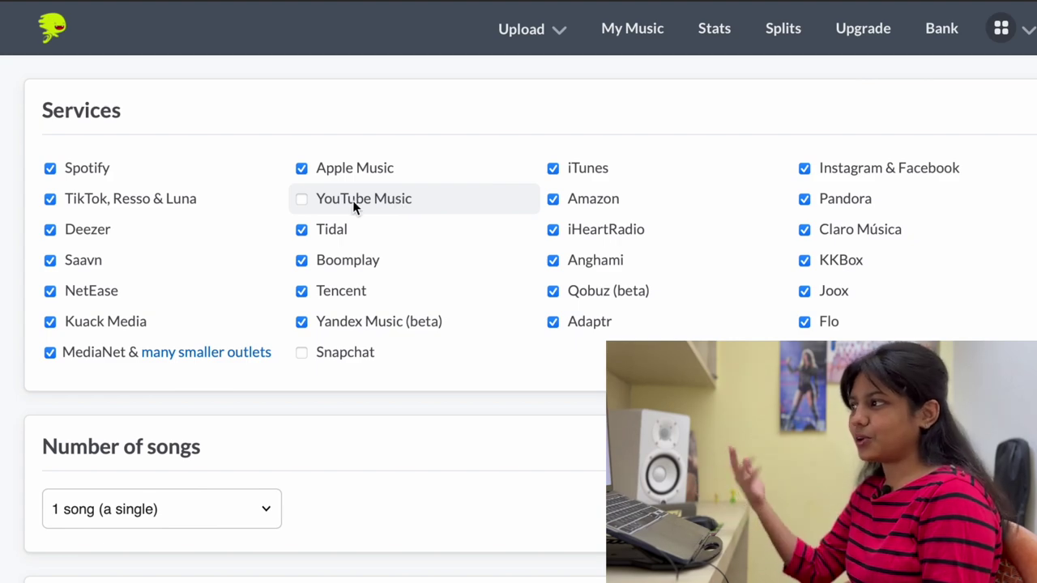
click(301, 353)
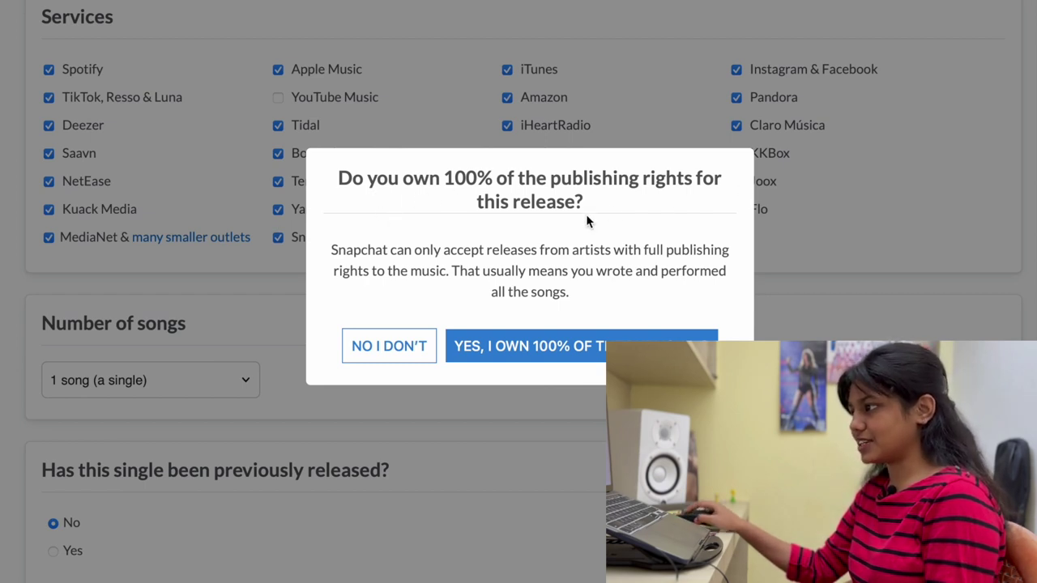
click(506, 346)
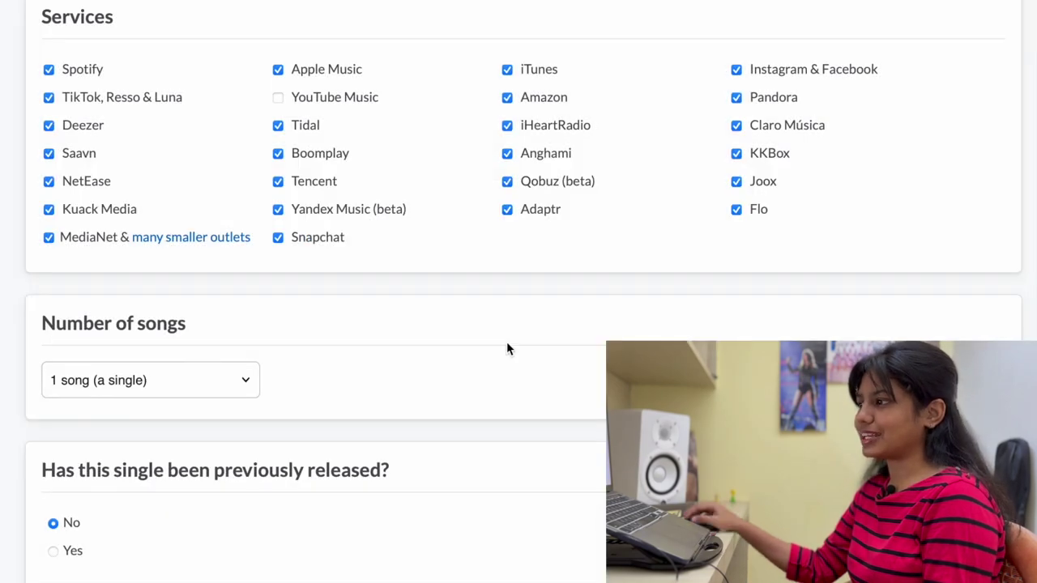
scroll(63, 241, down, 2)
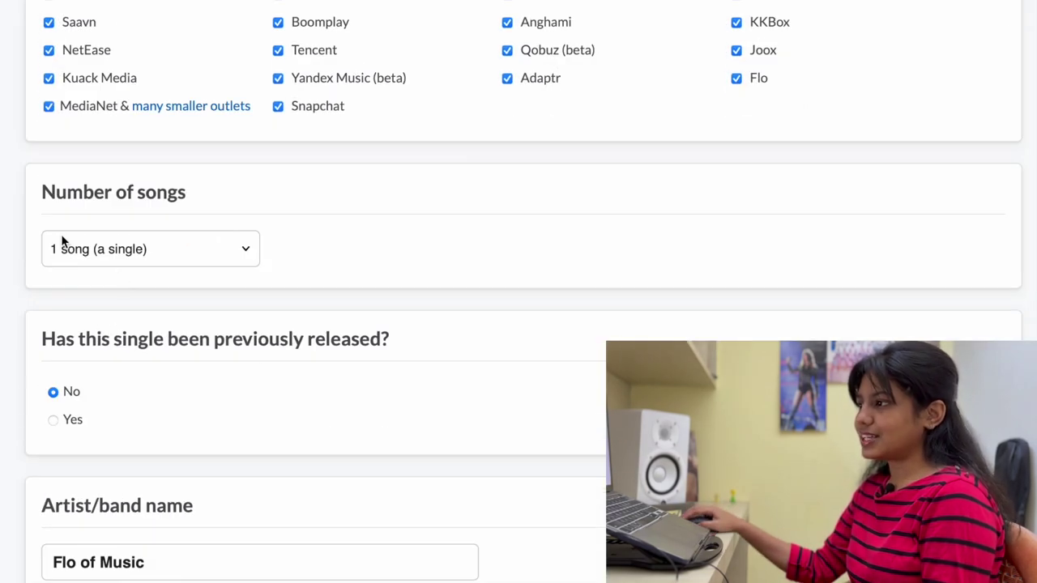
click(160, 251)
click(214, 249)
scroll(134, 212, down, 2)
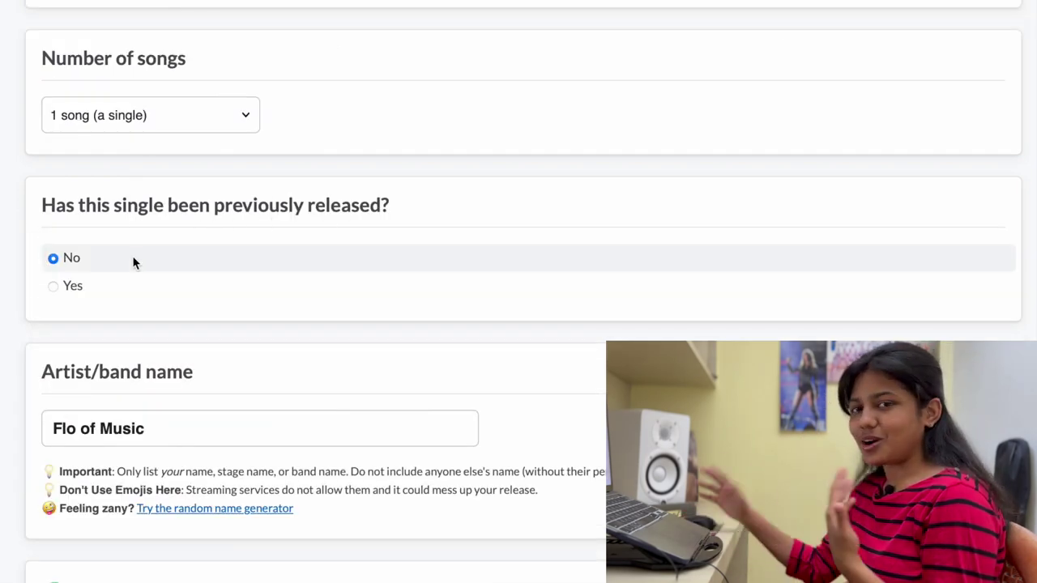
scroll(174, 278, down, 1)
scroll(48, 203, down, 2)
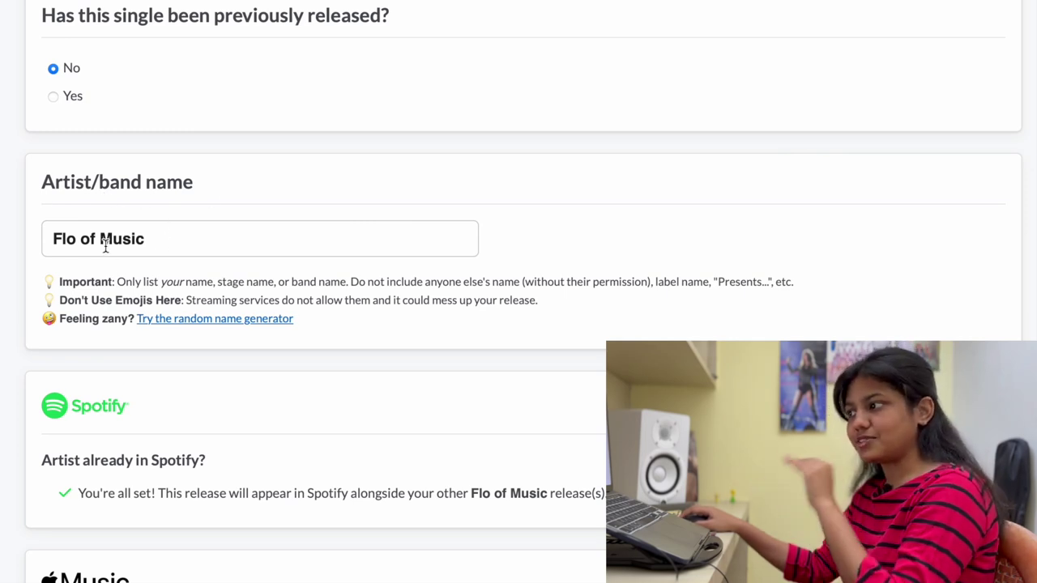
scroll(139, 243, down, 2)
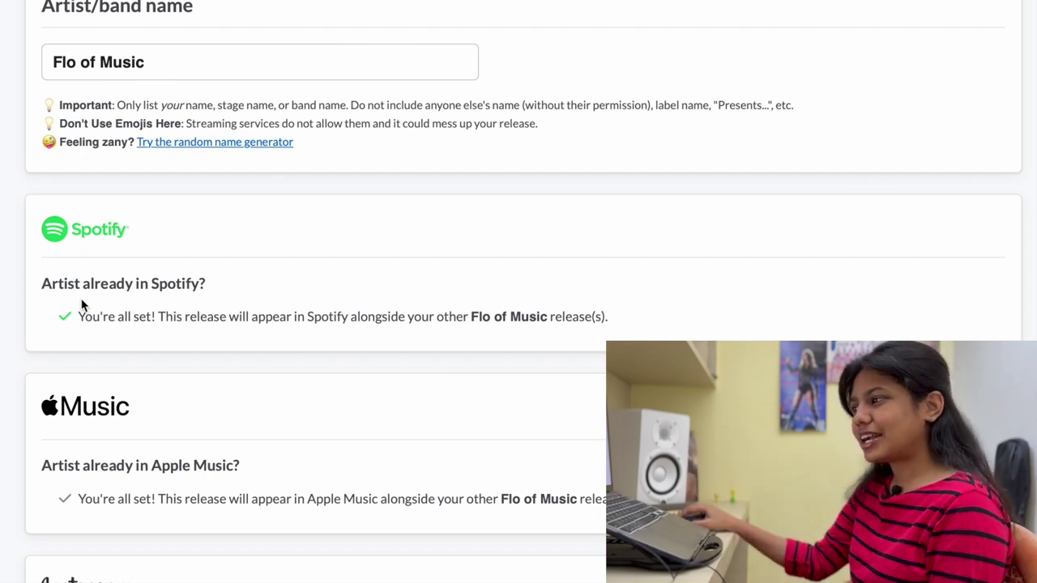
scroll(137, 348, down, 3)
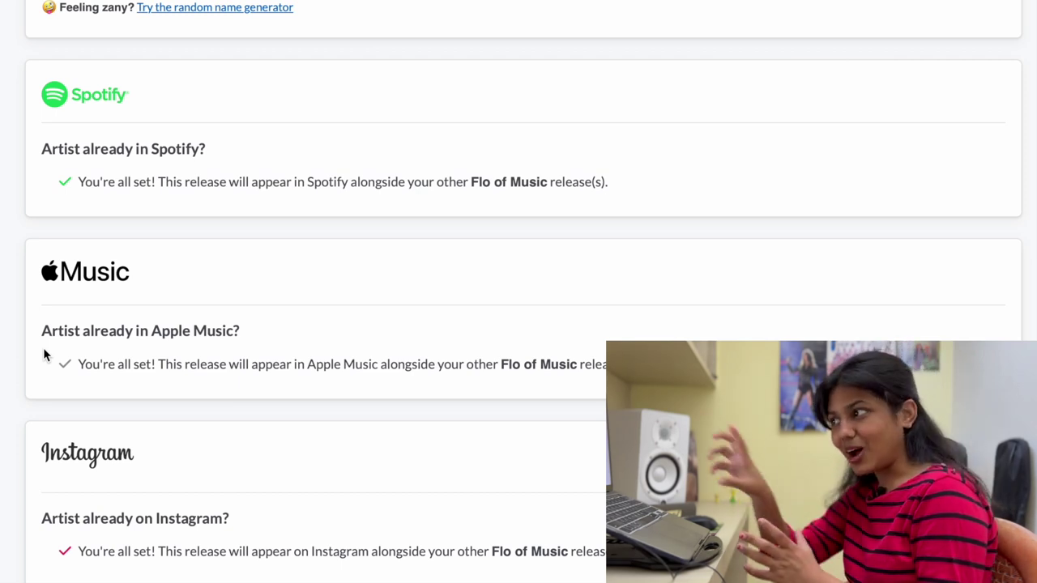
scroll(44, 354, down, 6)
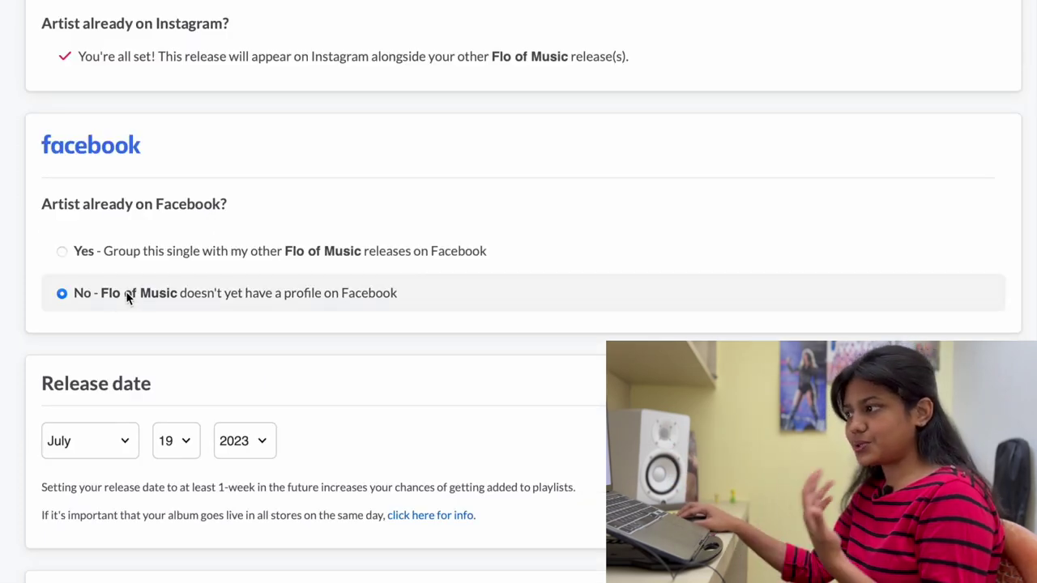
scroll(139, 298, down, 2)
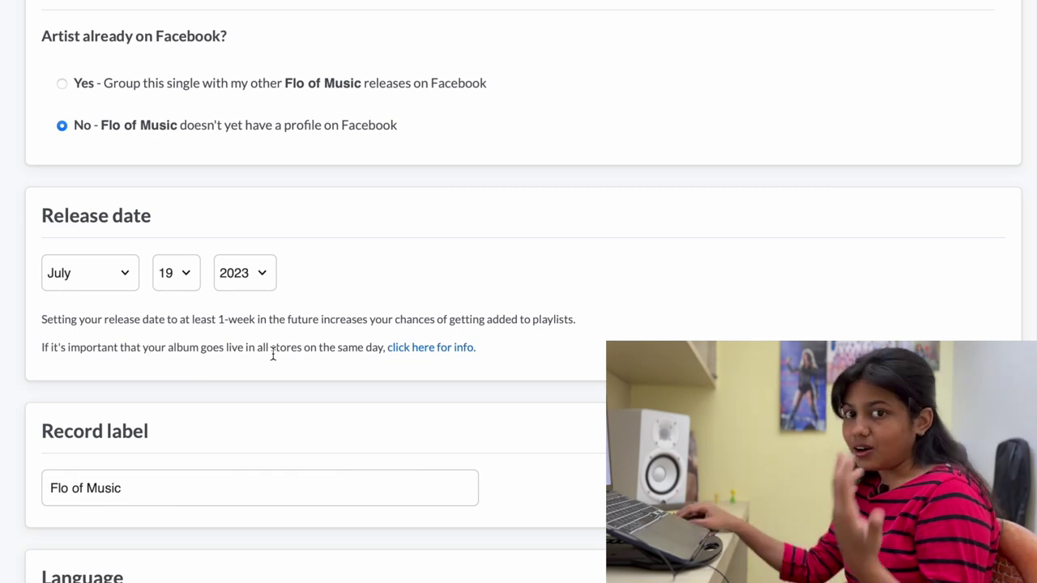
scroll(273, 353, up, 15)
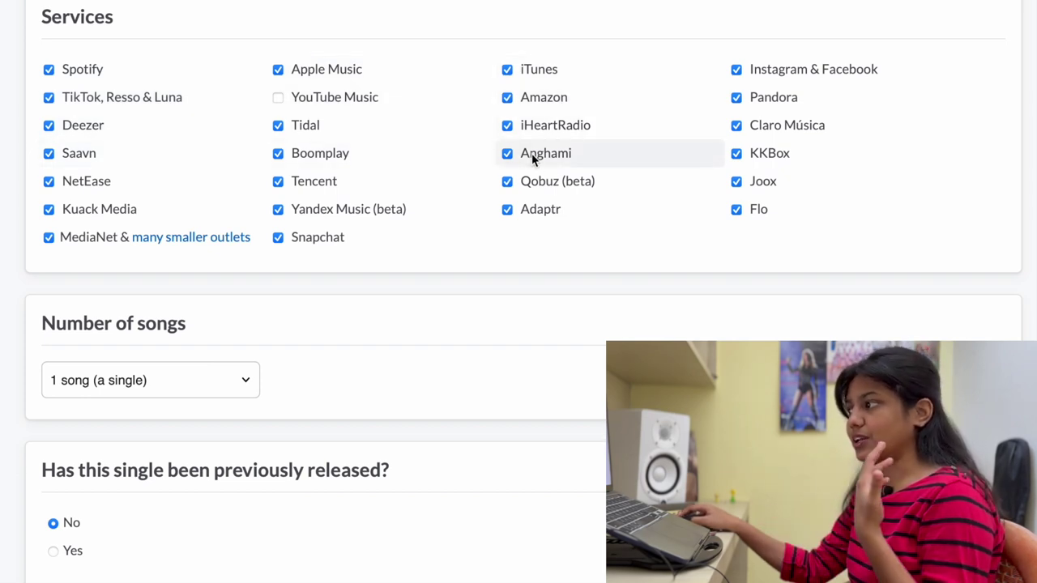
scroll(382, 267, down, 1)
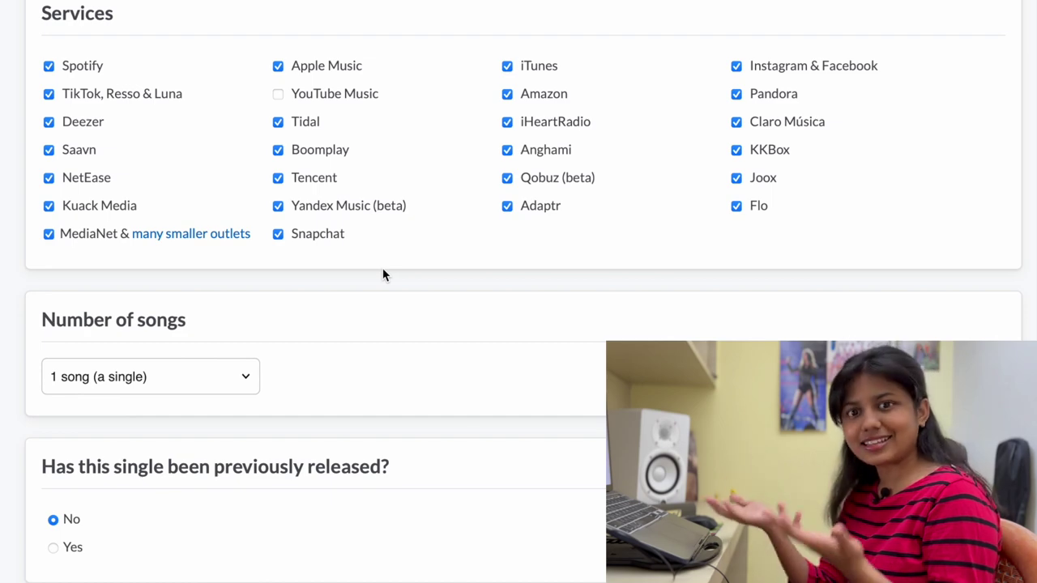
scroll(383, 276, down, 10)
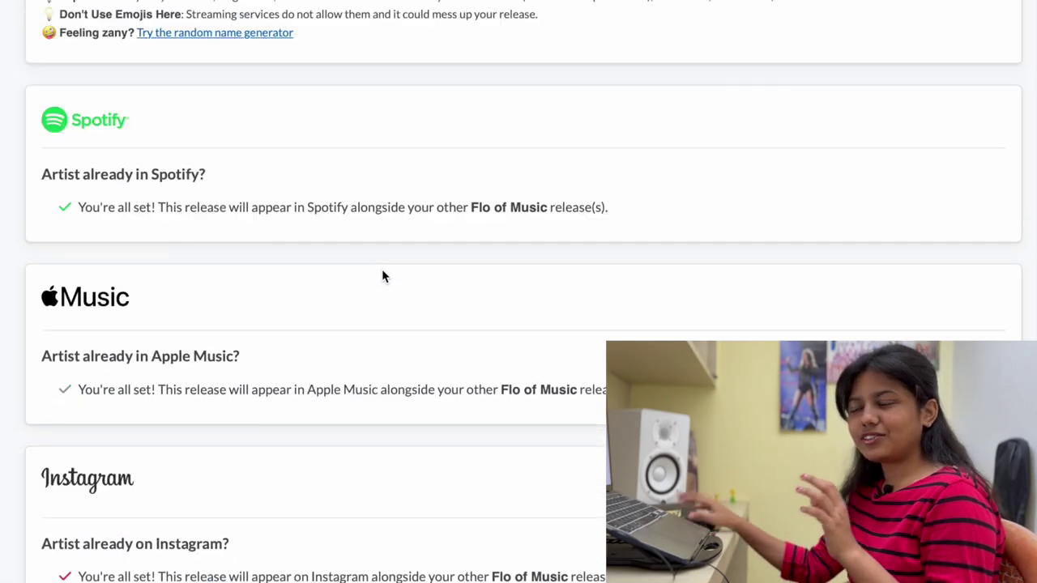
Set the Spotify release time to 6:30 PM
scroll(384, 276, down, 5)
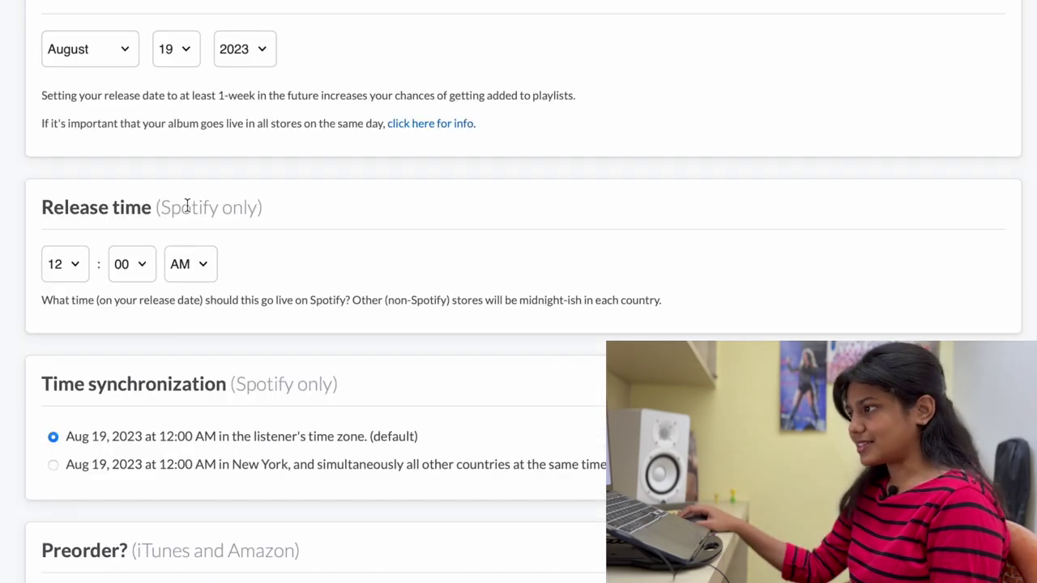
click(65, 264)
click(64, 138)
click(131, 265)
click(127, 555)
click(190, 264)
click(197, 276)
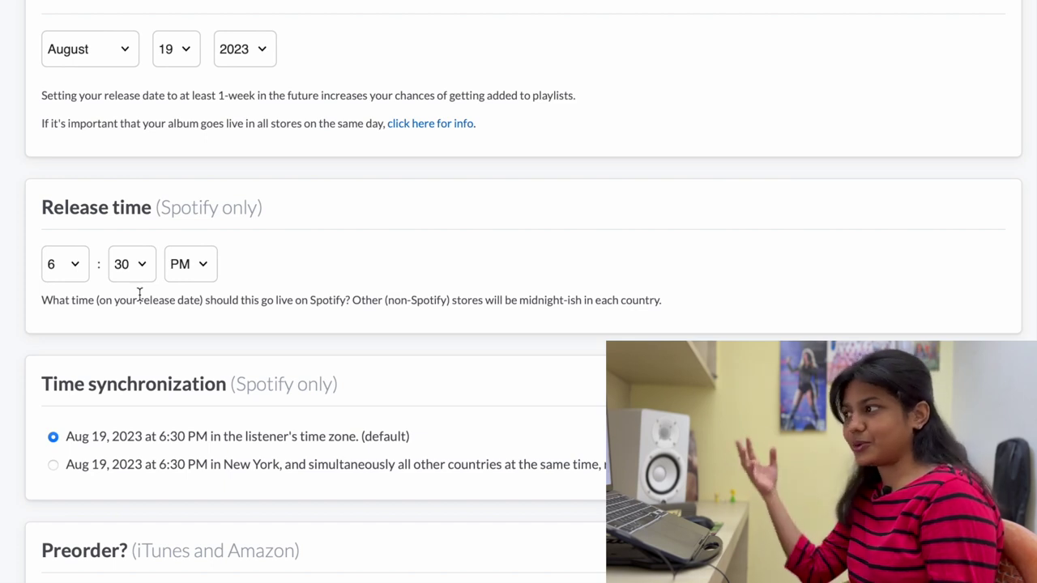
Pick New York time worldwide release, then switch to each listener's time zone
scroll(91, 391, down, 1)
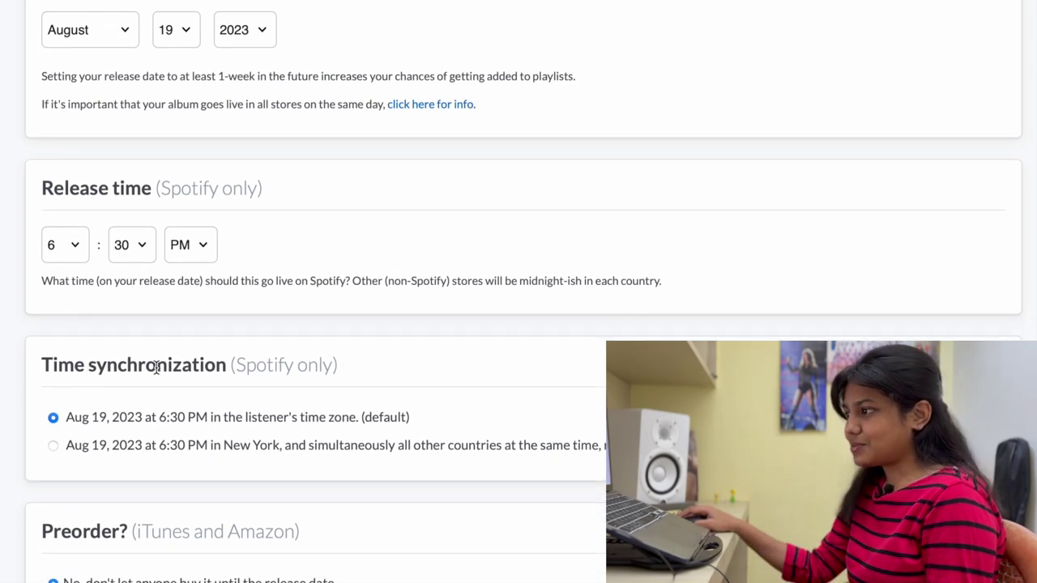
click(158, 441)
scroll(158, 440, up, 1)
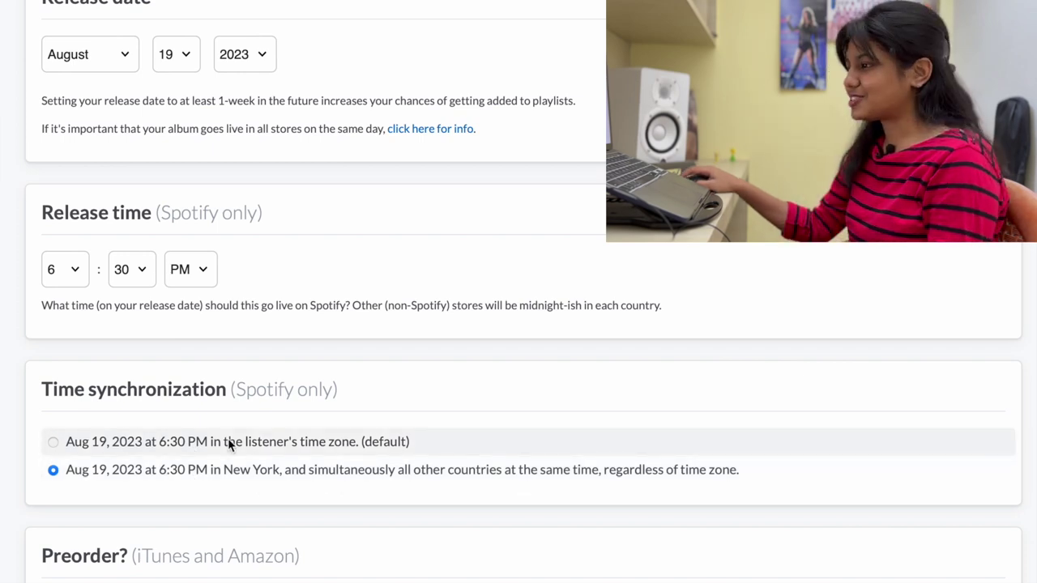
click(183, 442)
Keep English as the song language
scroll(183, 443, down, 3)
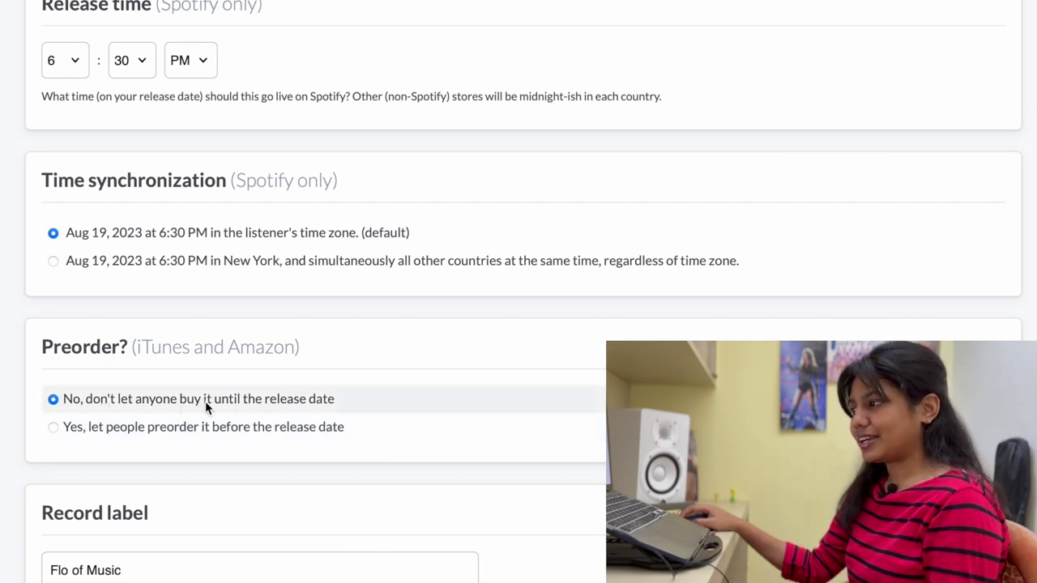
scroll(272, 407, down, 3)
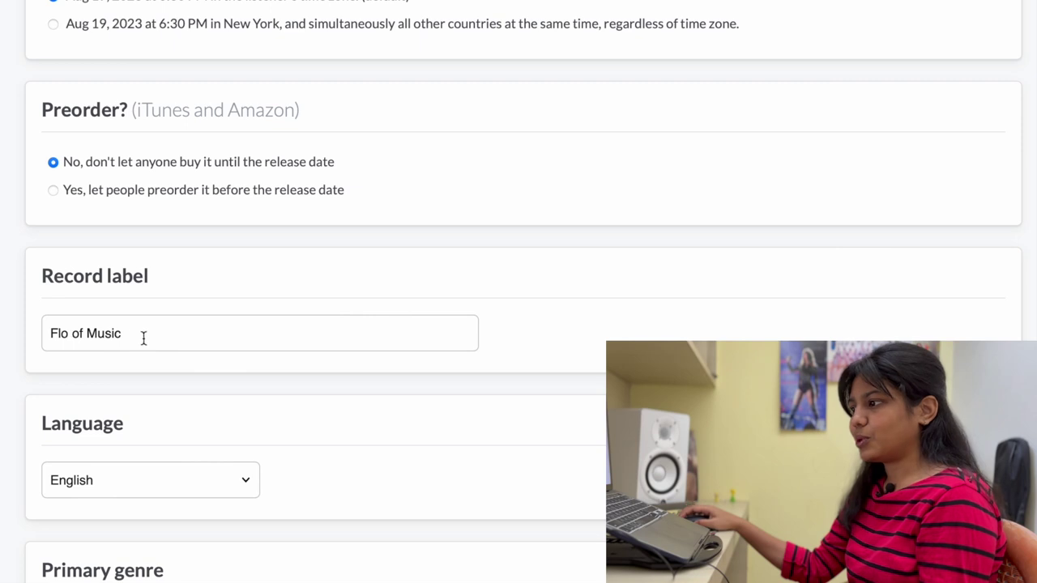
scroll(144, 338, down, 1)
scroll(136, 427, down, 2)
click(195, 276)
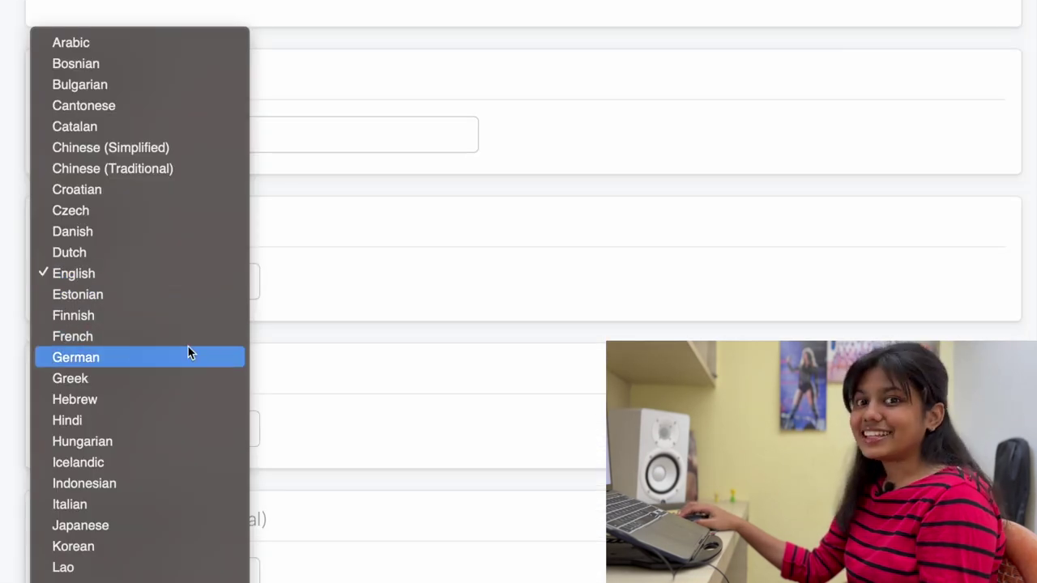
click(361, 295)
Set Pop as the primary genre and Hip Hop/Rap as the secondary genre
scroll(362, 294, down, 2)
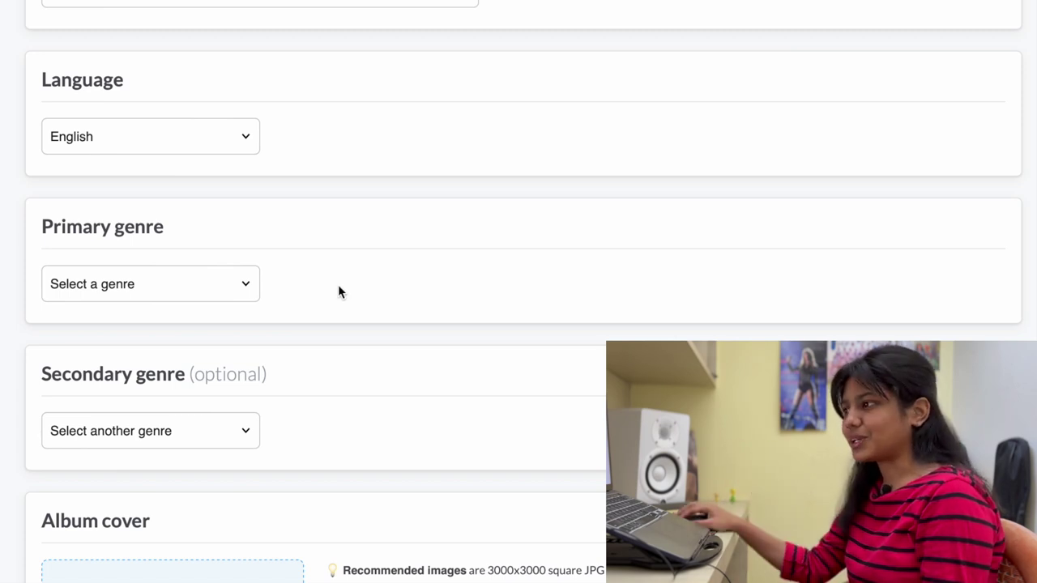
scroll(157, 246, down, 1)
click(157, 245)
scroll(157, 246, down, 5)
click(123, 402)
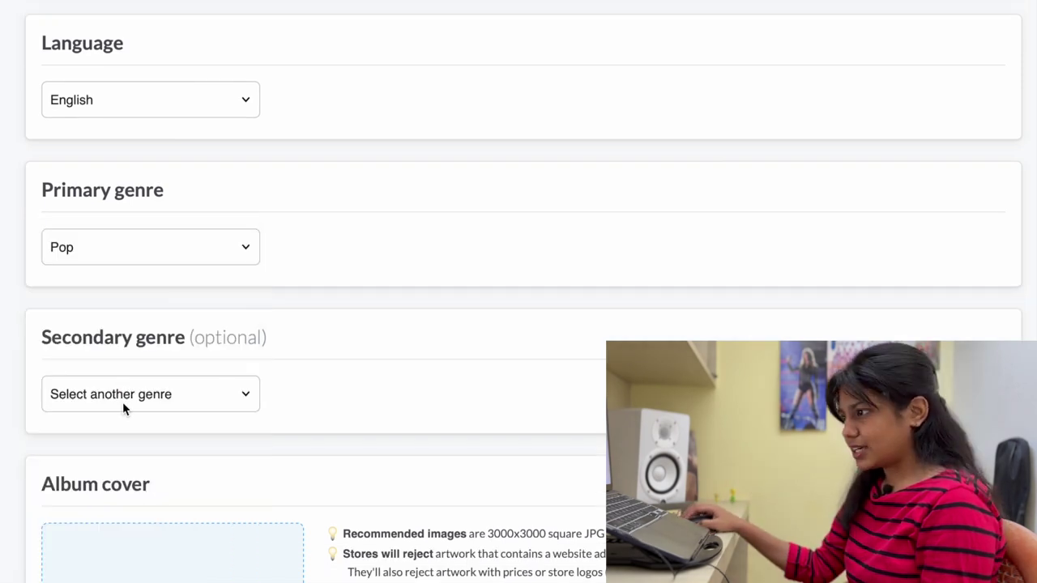
click(122, 402)
scroll(122, 414, down, 5)
click(140, 245)
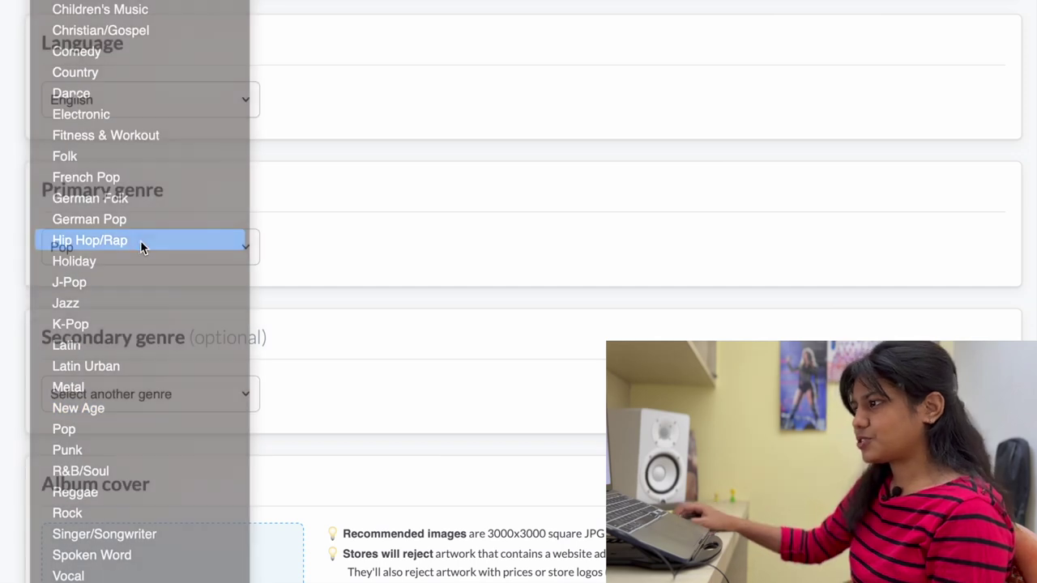
scroll(203, 308, down, 5)
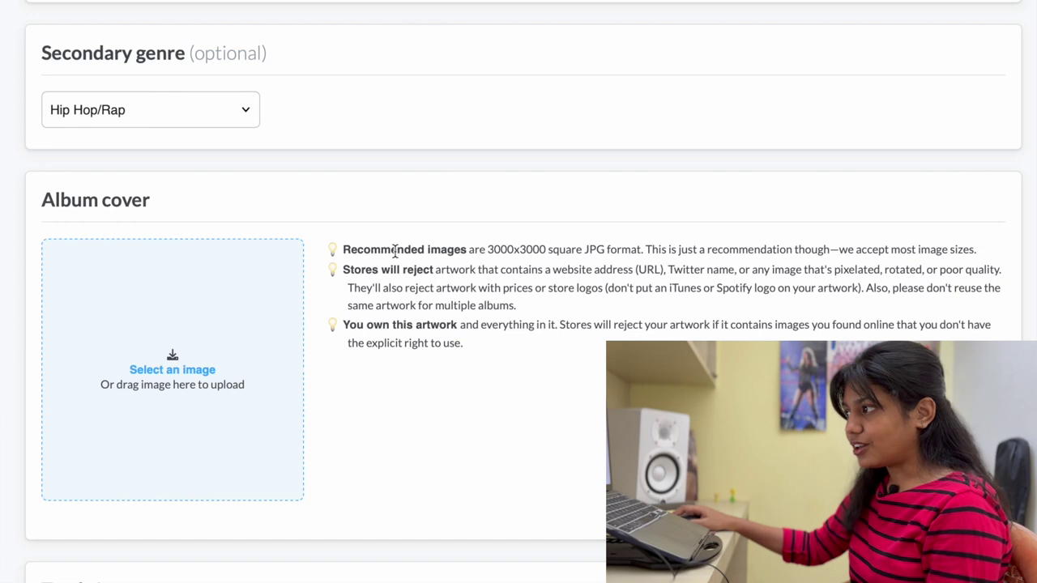
drag(395, 251, 337, 244)
Upload the album cover image and title Track 1 'Tholi Shwasa'
click(496, 354)
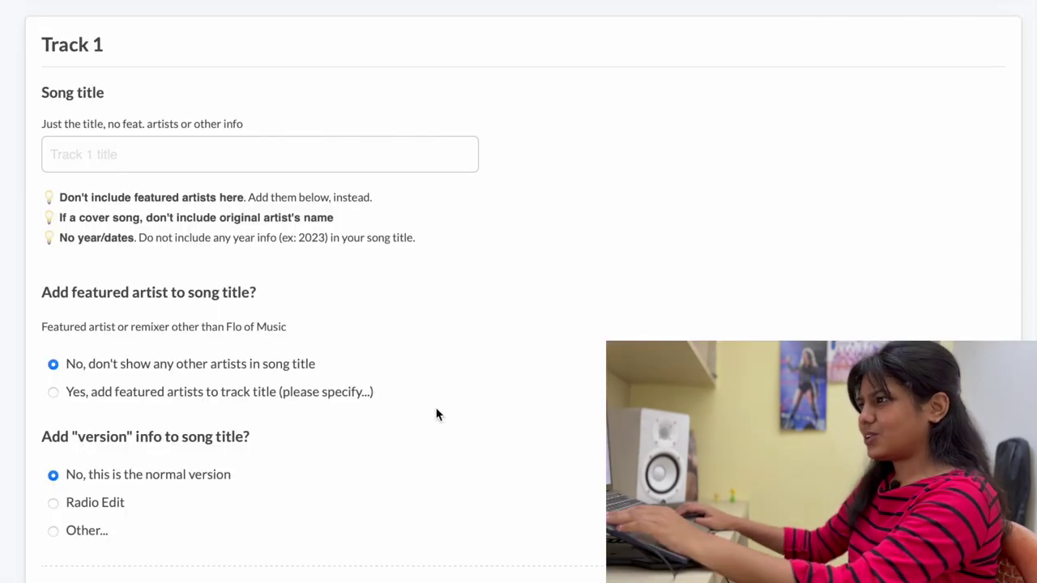
scroll(435, 412, down, 1)
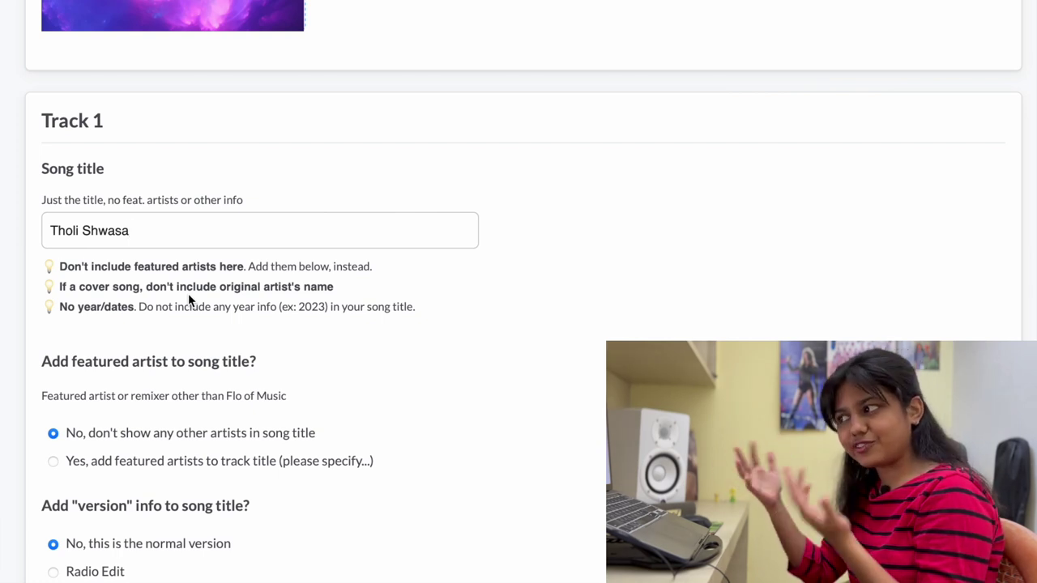
Choose to add a featured artist to the Tholi Shwasa track title, keeping the normal version
scroll(192, 295, down, 4)
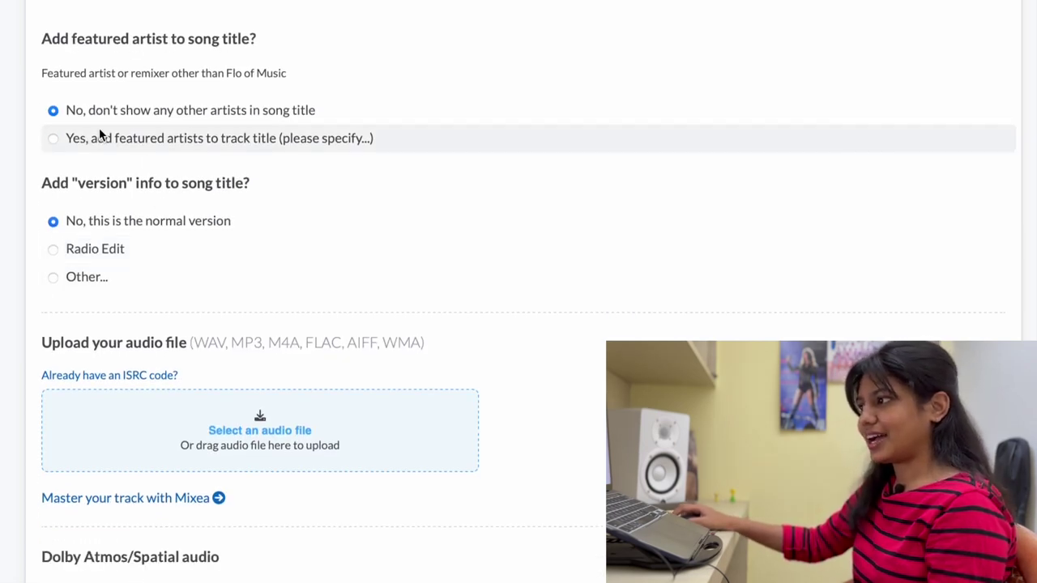
click(104, 137)
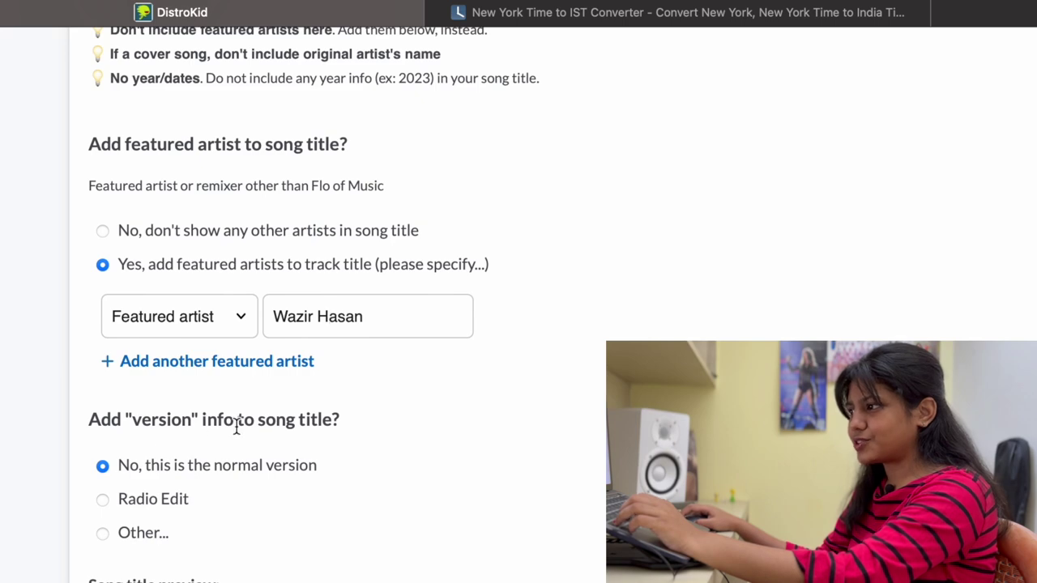
scroll(304, 471, down, 1)
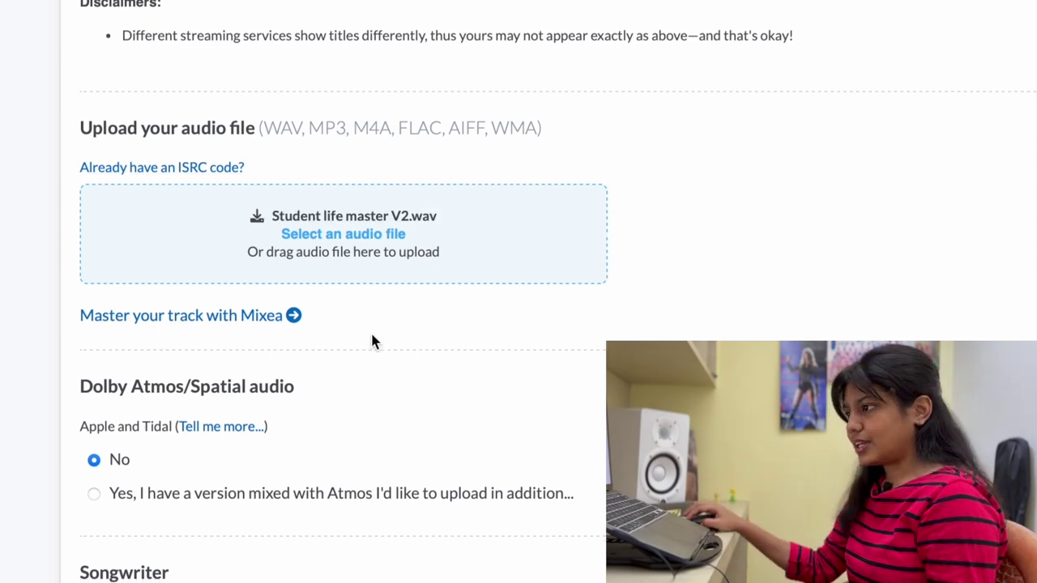
Credit the first songwriter for Music
scroll(370, 331, down, 5)
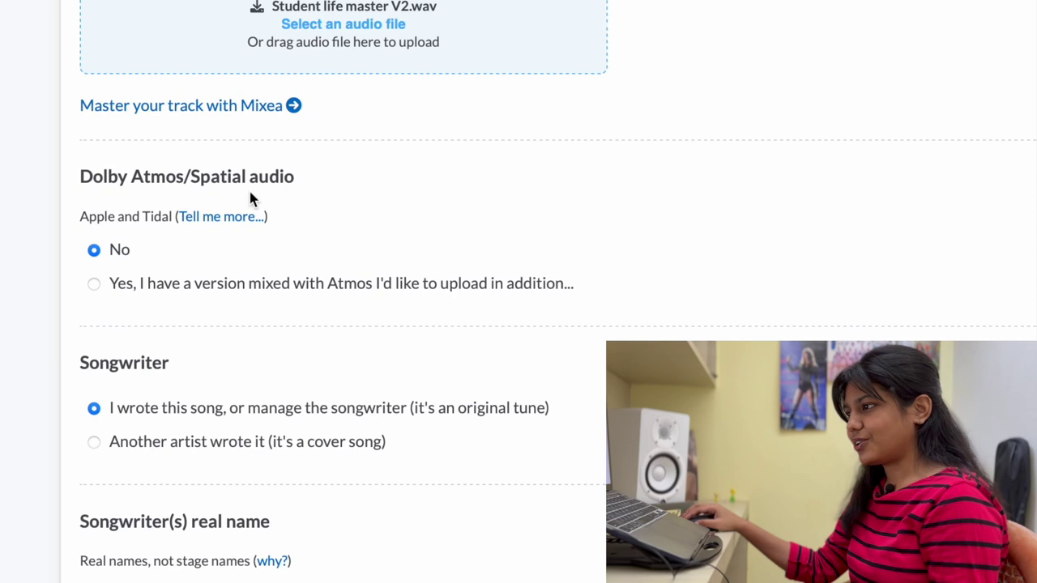
scroll(251, 196, down, 5)
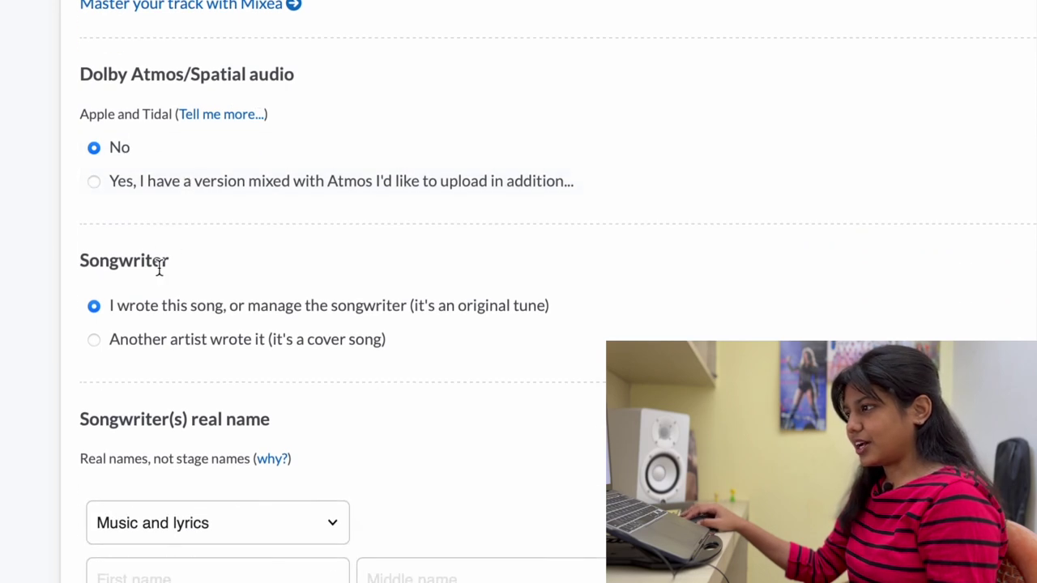
scroll(175, 162, down, 3)
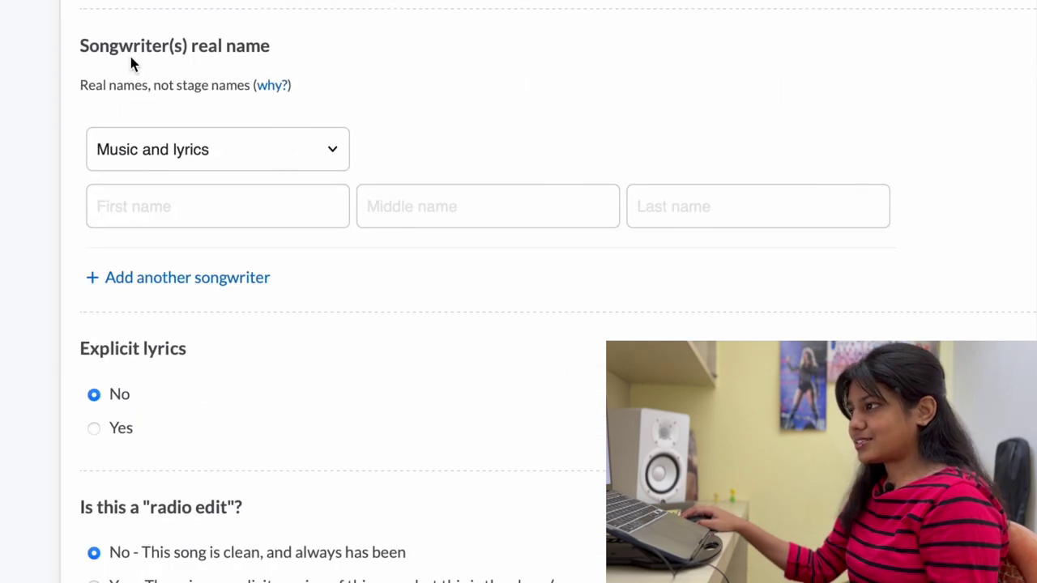
click(249, 149)
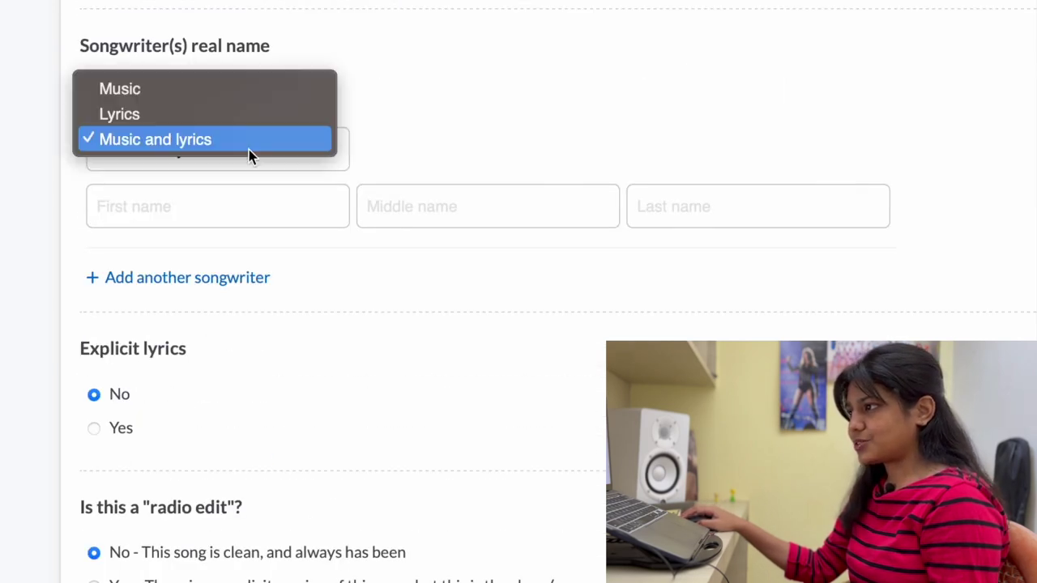
click(249, 98)
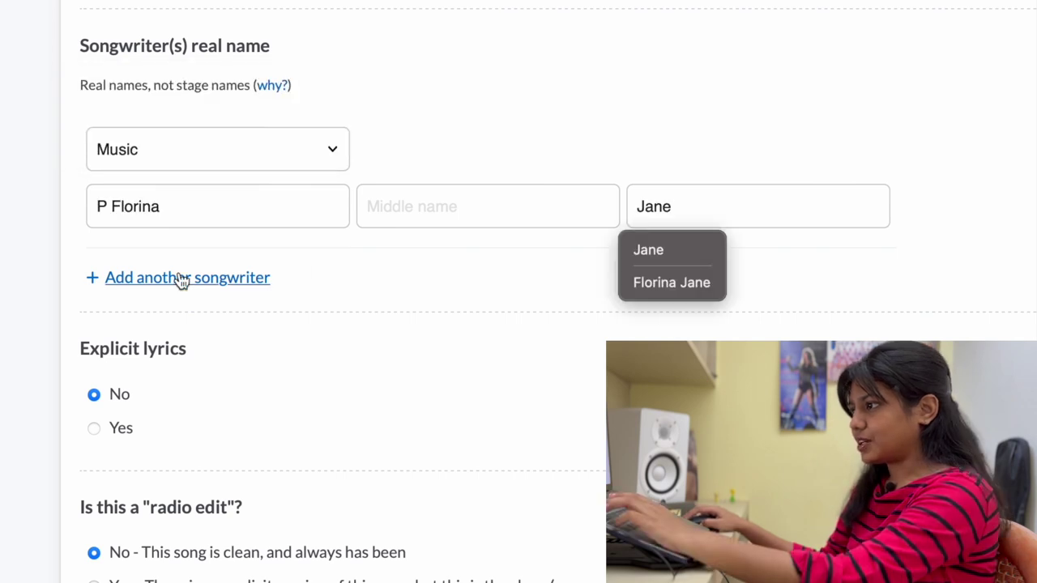
Add a second songwriter credited for Lyrics and enter their first name
click(182, 278)
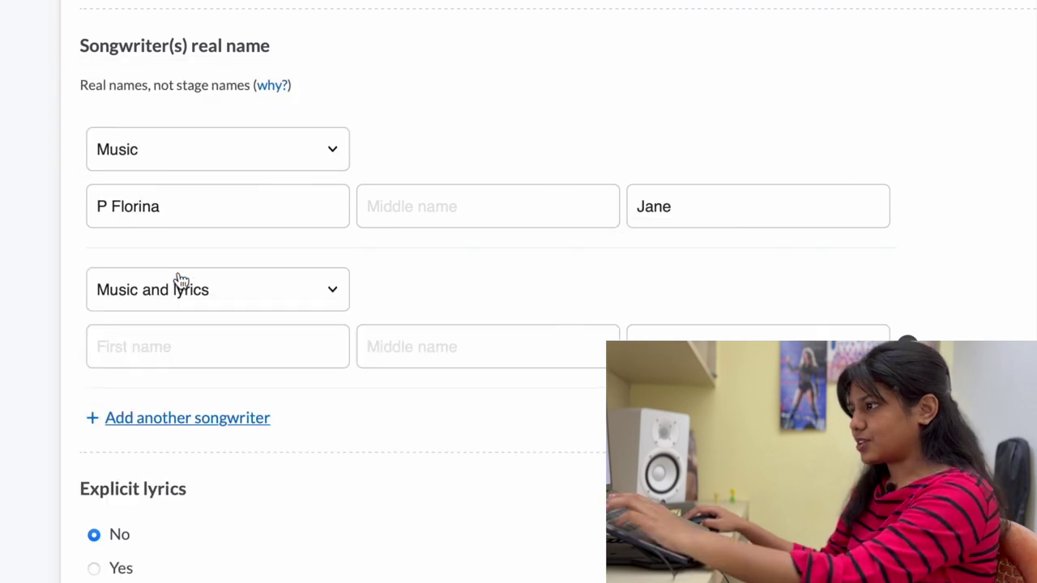
click(205, 300)
click(212, 258)
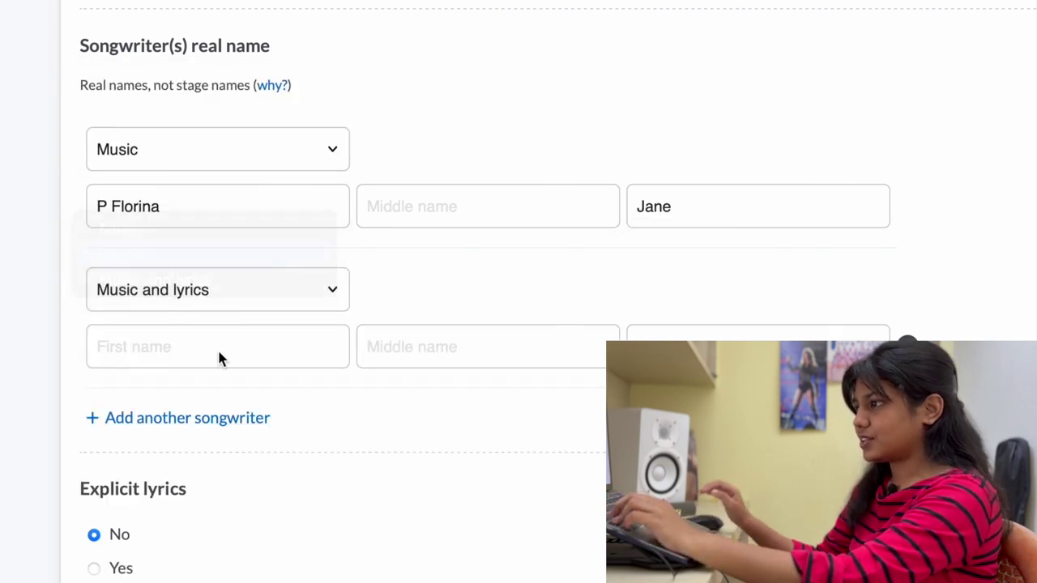
click(217, 348)
text(Wazir)
scroll(222, 477, down, 2)
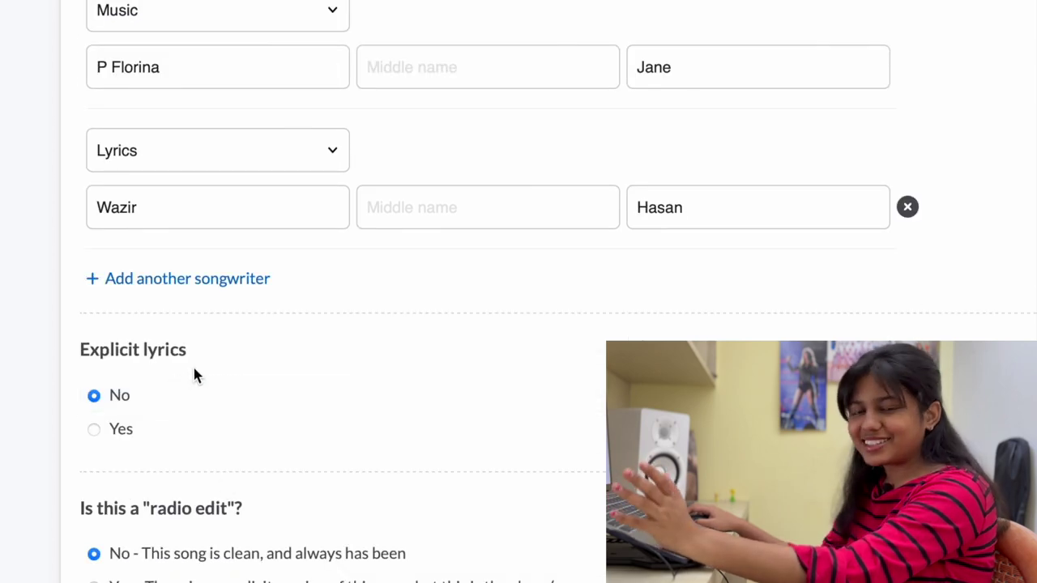
Set a custom preview clip start time of 01:05
scroll(193, 375, down, 2)
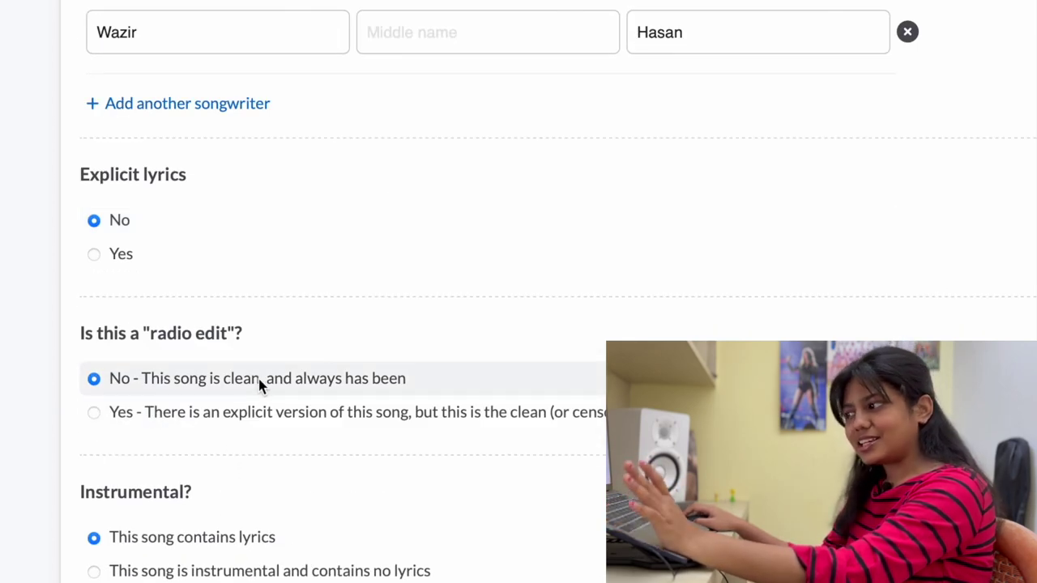
scroll(151, 415, down, 2)
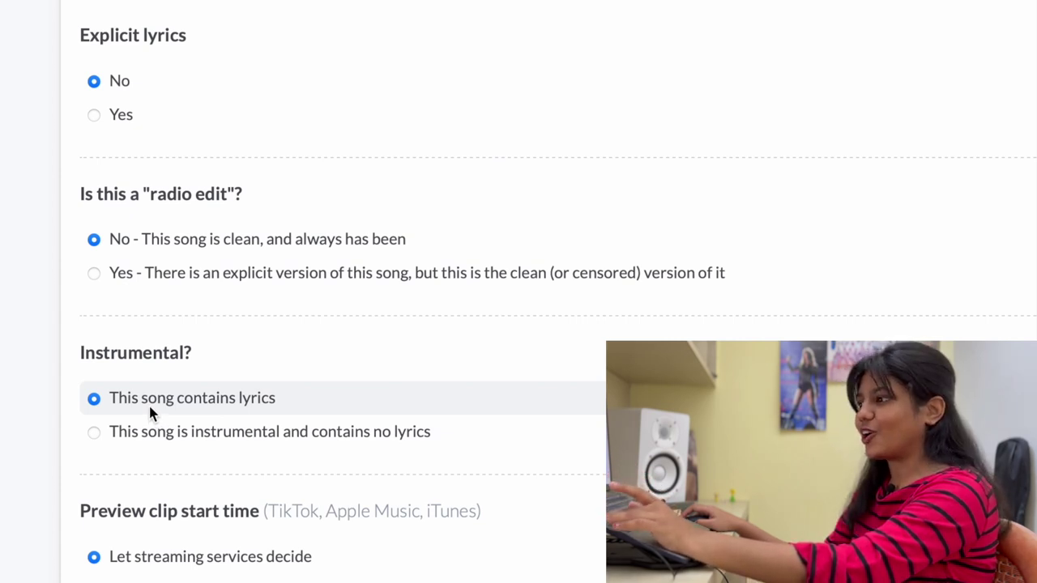
scroll(186, 389, down, 2)
scroll(231, 366, down, 1)
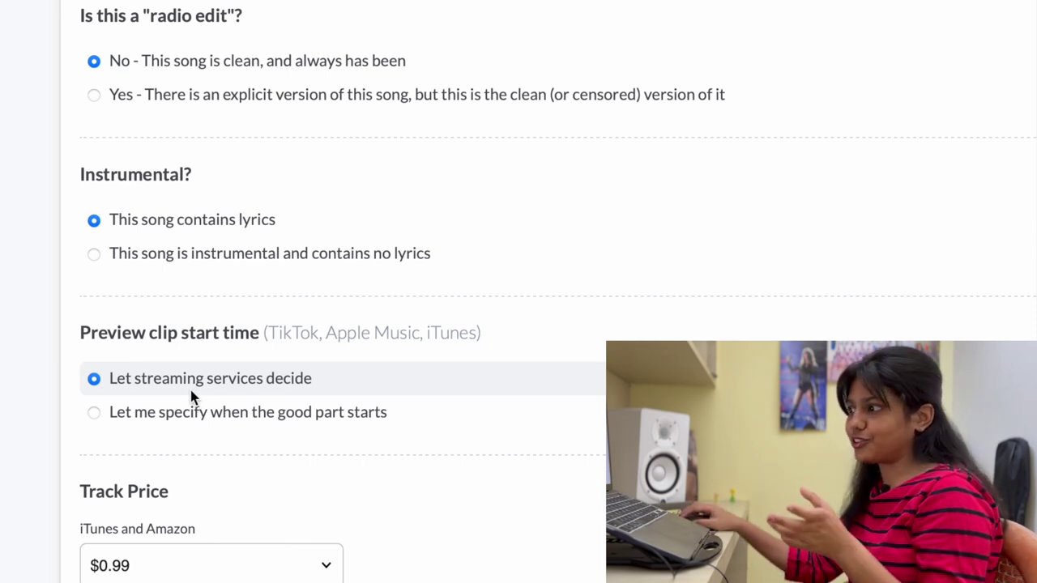
click(142, 425)
scroll(142, 433, down, 3)
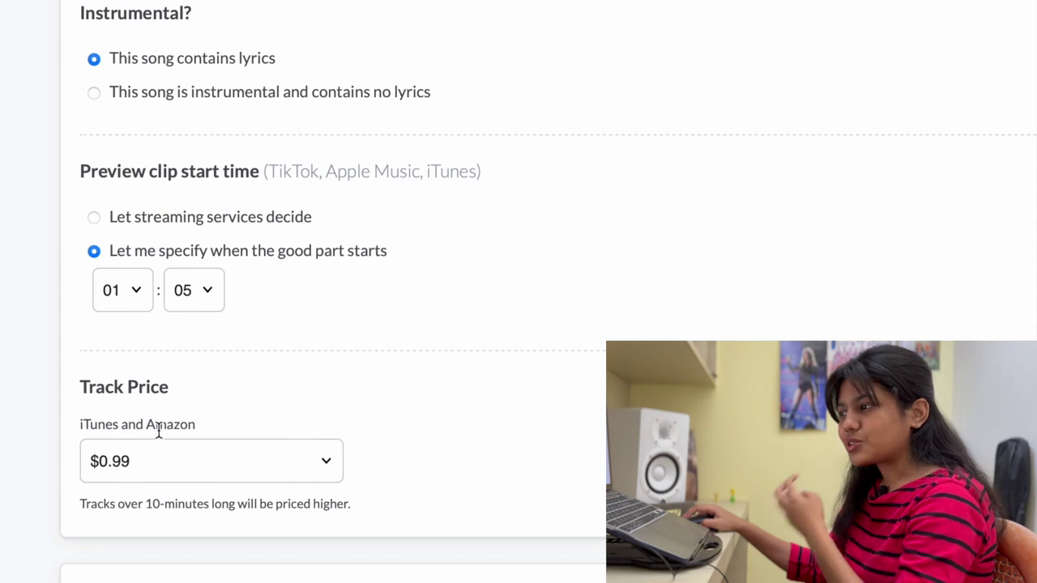
Keep the track price at $0.99
click(194, 462)
click(483, 431)
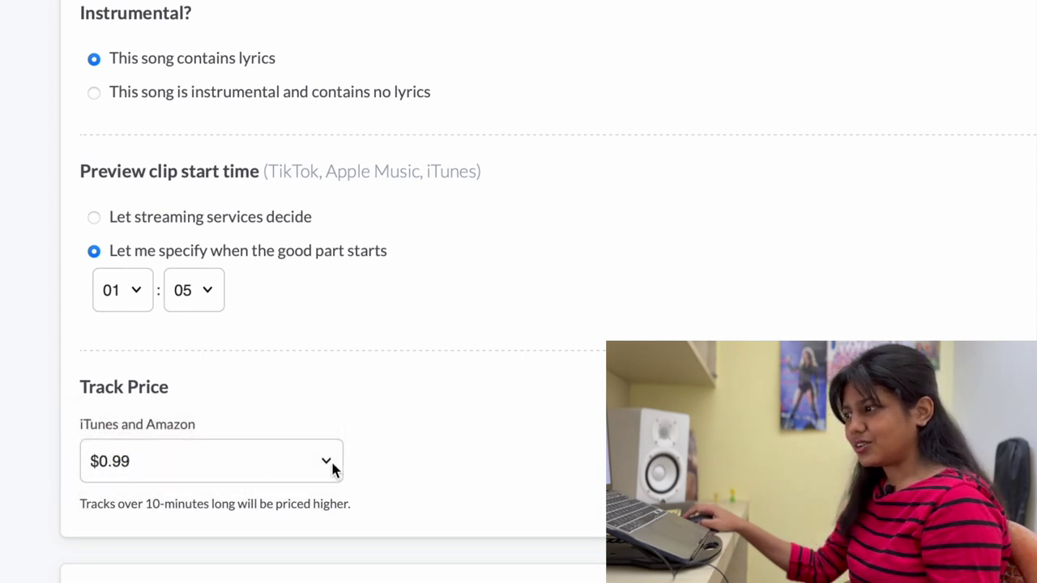
scroll(277, 487, down, 5)
scroll(258, 478, down, 4)
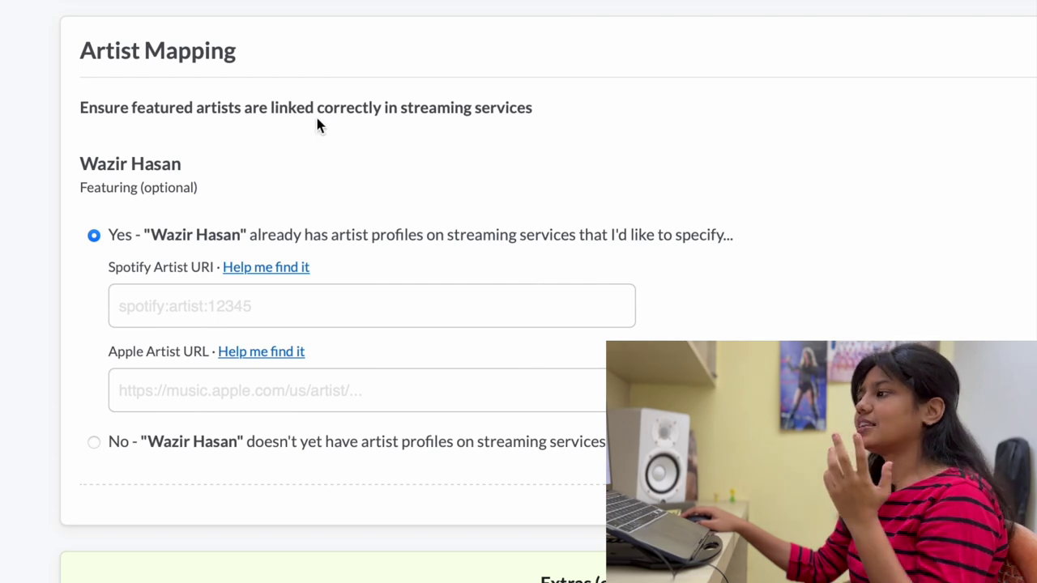
Mark the featured artist as having no streaming profiles and leave all extras unticked ($0.00)
scroll(243, 194, down, 1)
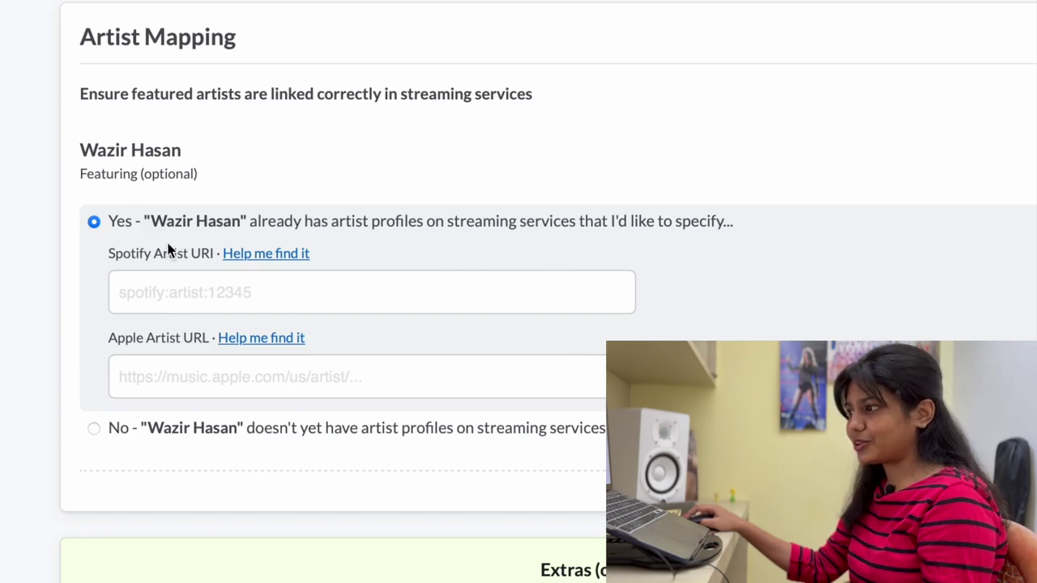
click(170, 428)
scroll(240, 300, down, 2)
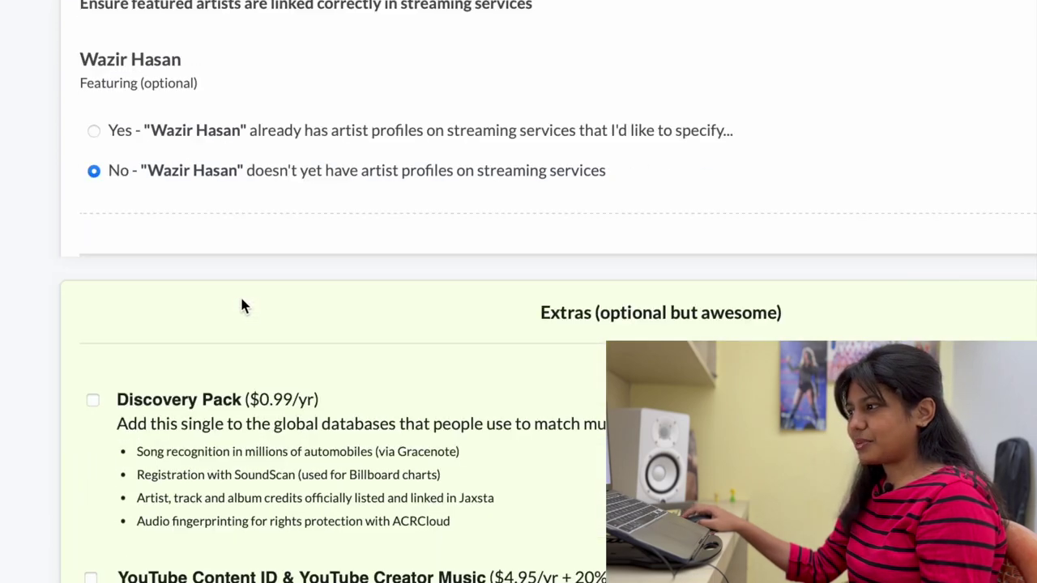
scroll(241, 304, down, 5)
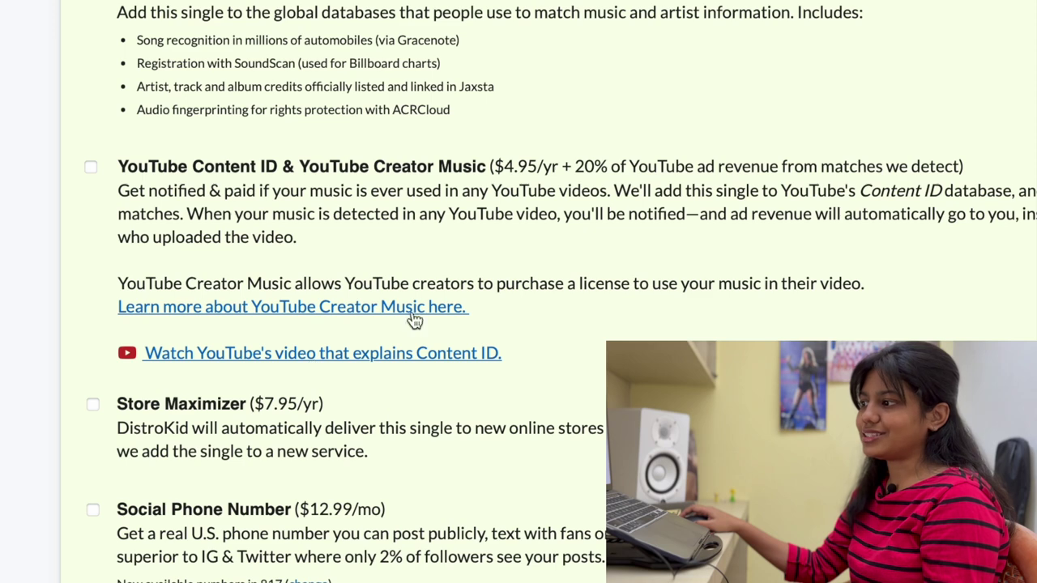
scroll(433, 273, down, 1)
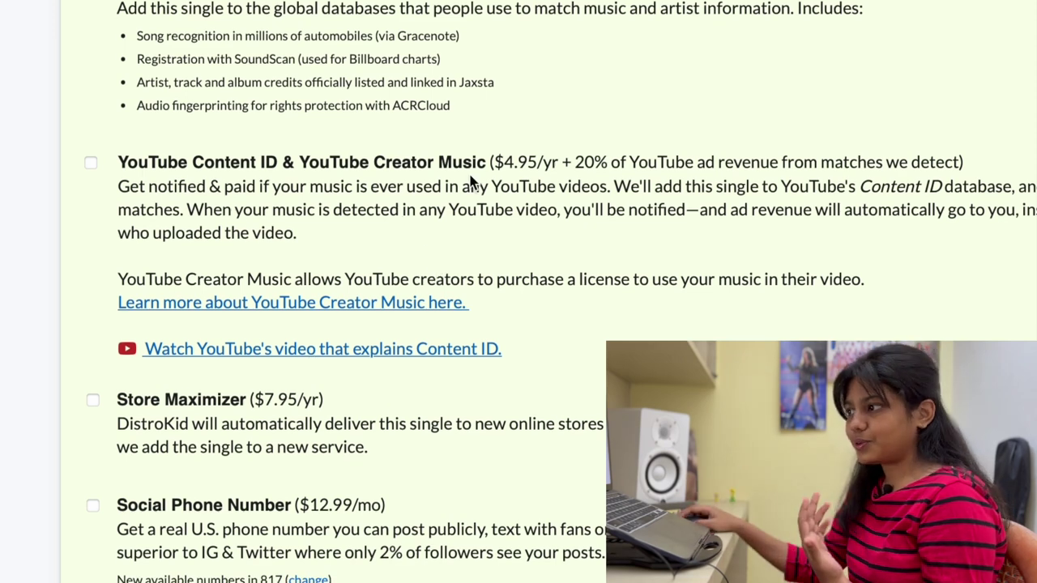
scroll(470, 198, down, 3)
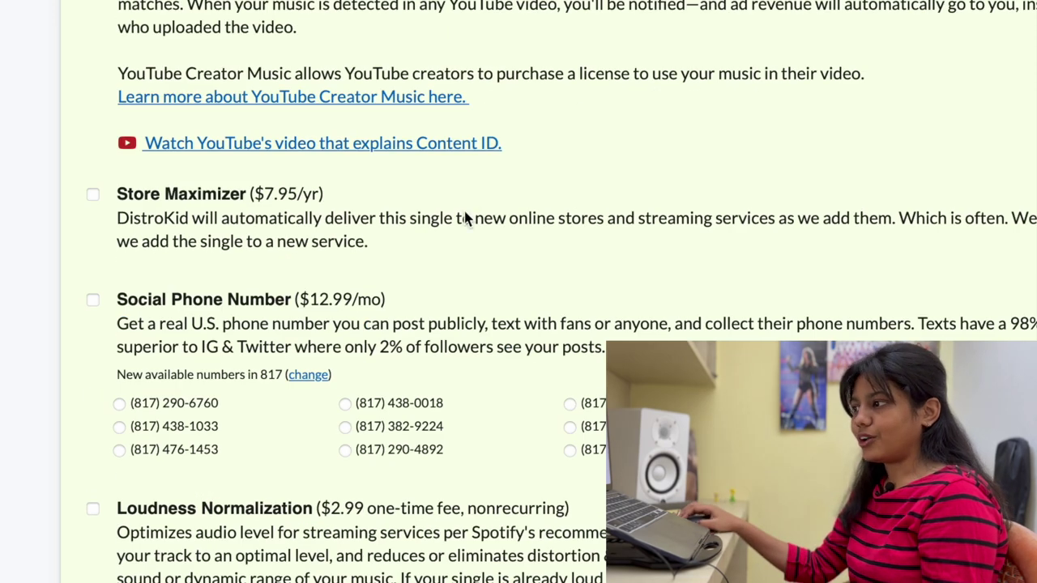
scroll(462, 231, down, 2)
scroll(458, 241, down, 1)
scroll(317, 319, down, 6)
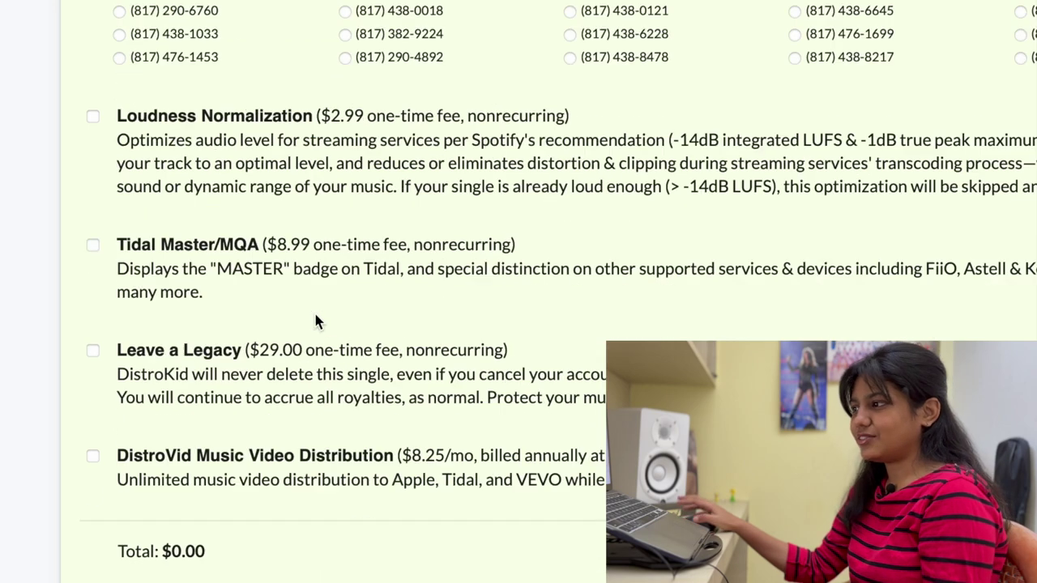
scroll(320, 308, down, 3)
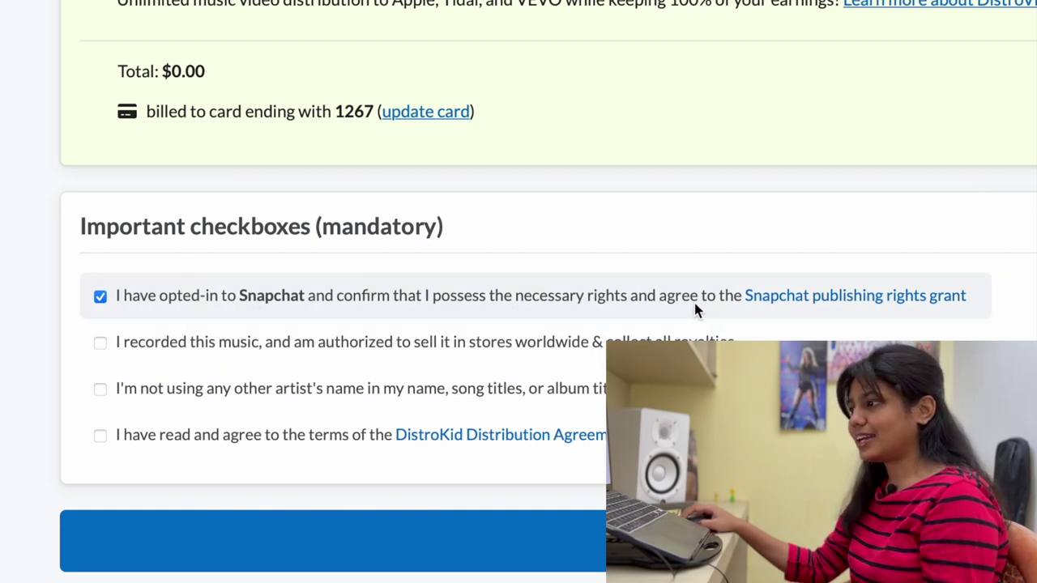
Tick the royalties authorisation, artist-name approval and DistroKid Distribution Agreement checkboxes
click(102, 346)
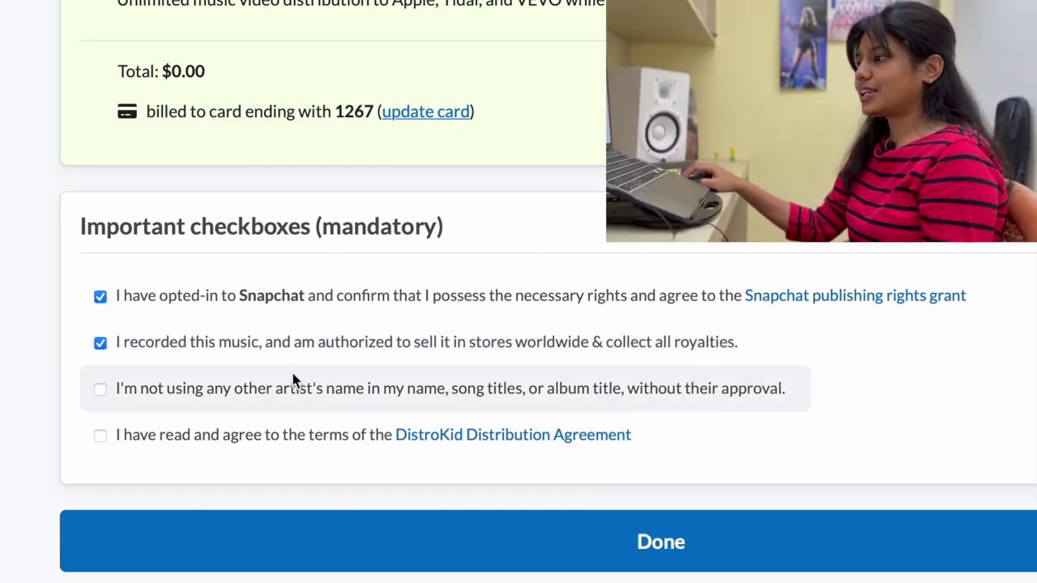
click(140, 395)
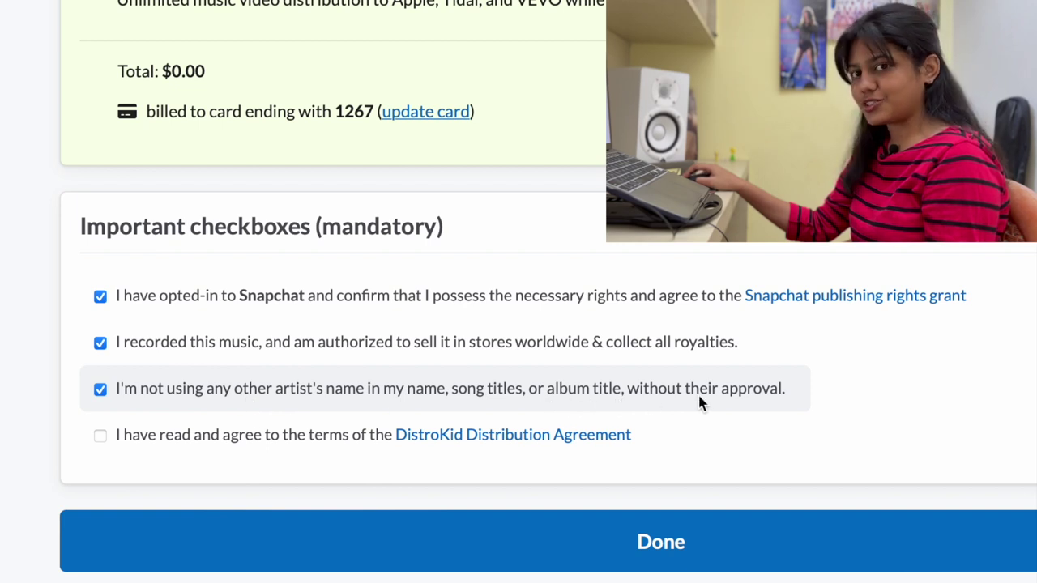
click(114, 436)
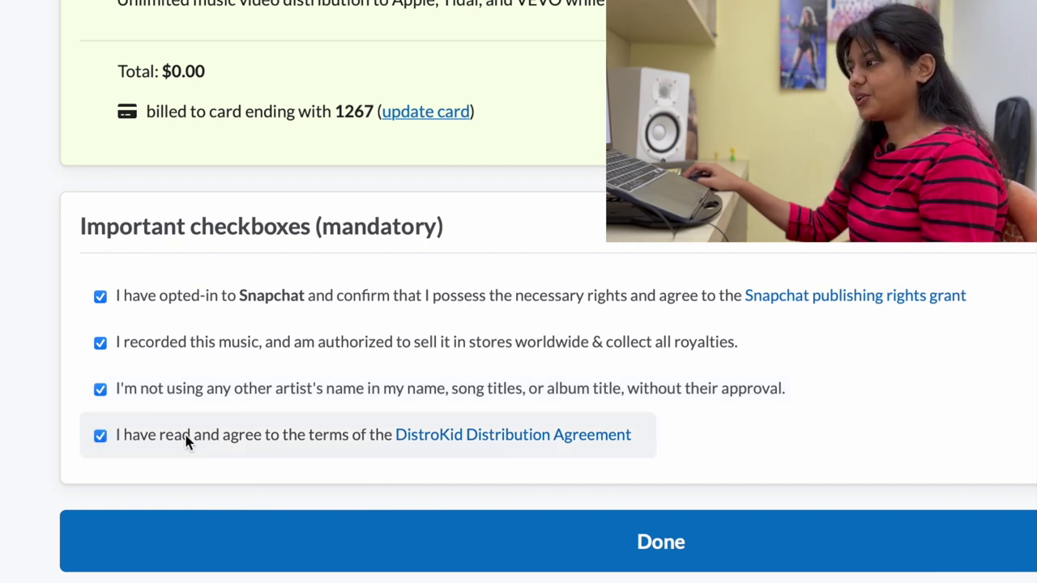